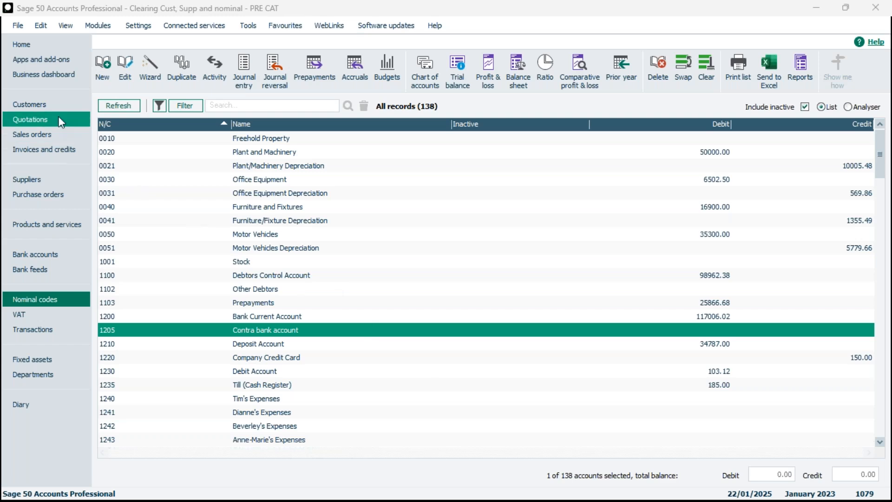
- Open the program's system information page and review the configuration details, including lock date and record figures
{"action": "left_click", "coordinate": [440, 26]}
{"action": "left_click", "coordinate": [452, 78]}
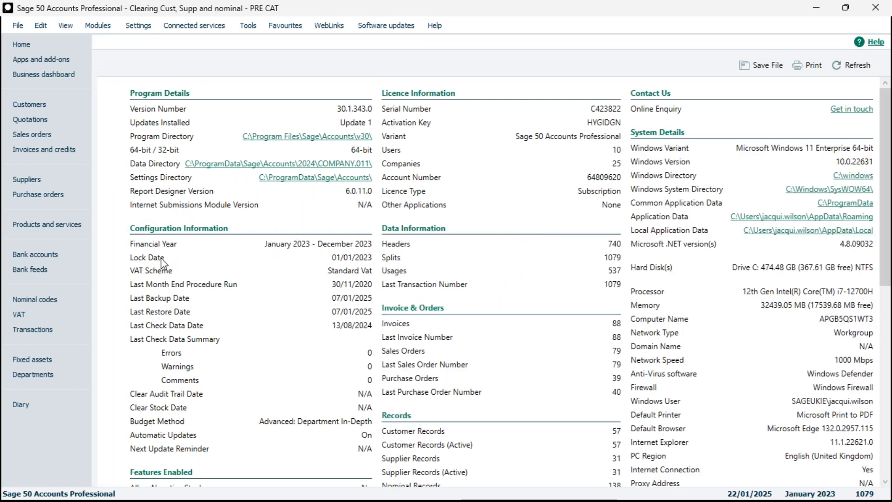
{"action": "scroll", "coordinate": [162, 259], "scroll_direction": "down", "scroll_amount": 3}
{"action": "scroll", "coordinate": [164, 258], "scroll_direction": "down", "scroll_amount": 3}
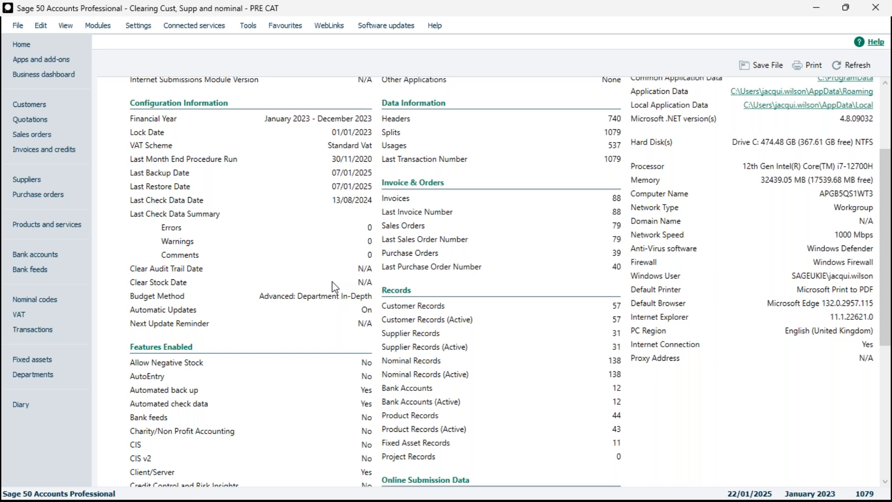
- Open the customer list, look through its records and sort it by balance in ascending order
{"action": "left_click", "coordinate": [61, 101]}
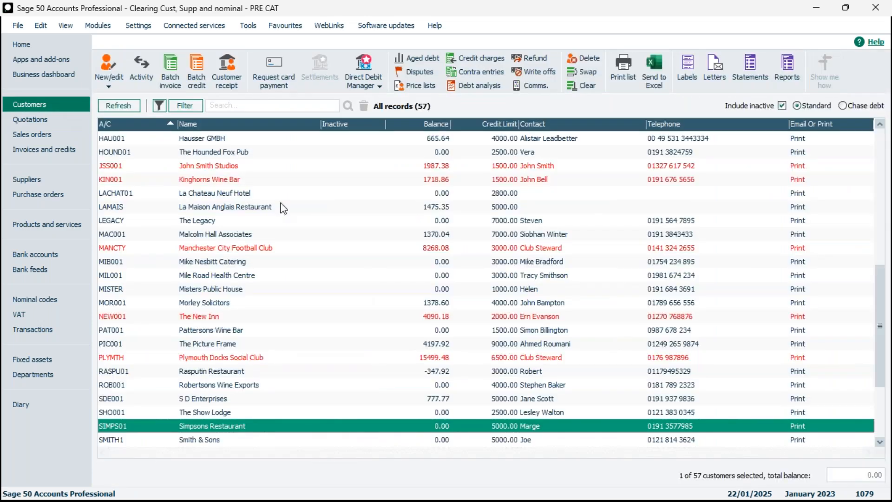
{"action": "scroll", "coordinate": [541, 304], "scroll_direction": "down", "scroll_amount": 2}
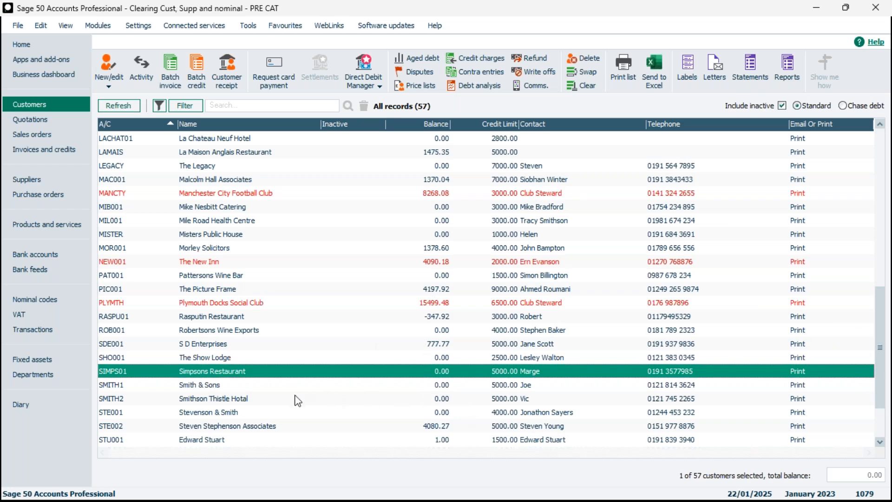
{"action": "scroll", "coordinate": [420, 350], "scroll_direction": "down", "scroll_amount": 2}
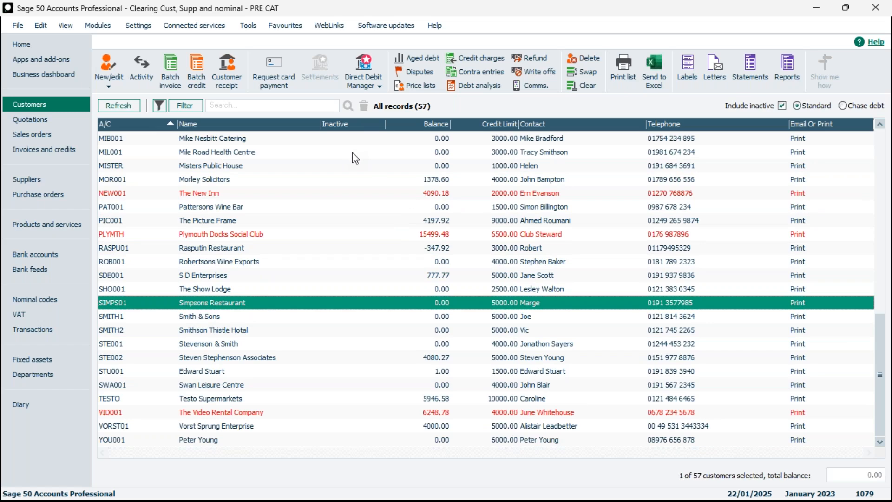
{"action": "scroll", "coordinate": [697, 253], "scroll_direction": "up", "scroll_amount": 1}
{"action": "left_click_drag", "start_coordinate": [881, 332], "coordinate": [879, 159]}
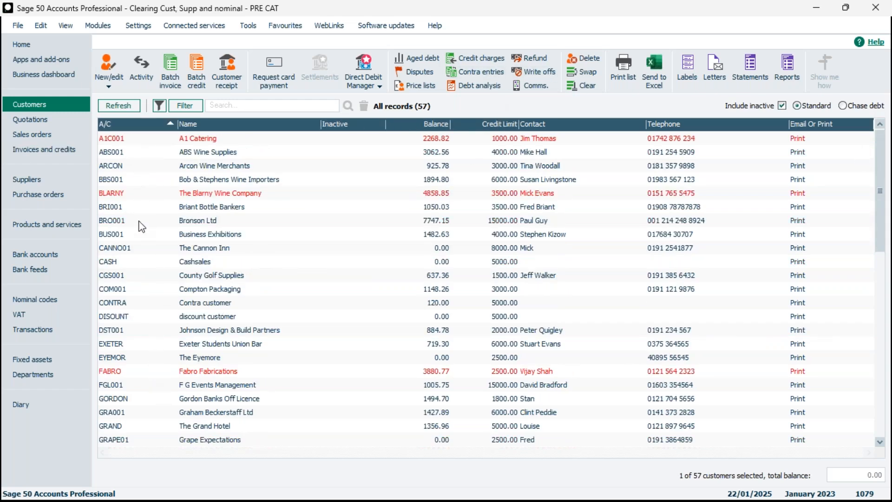
{"action": "left_click", "coordinate": [417, 124]}
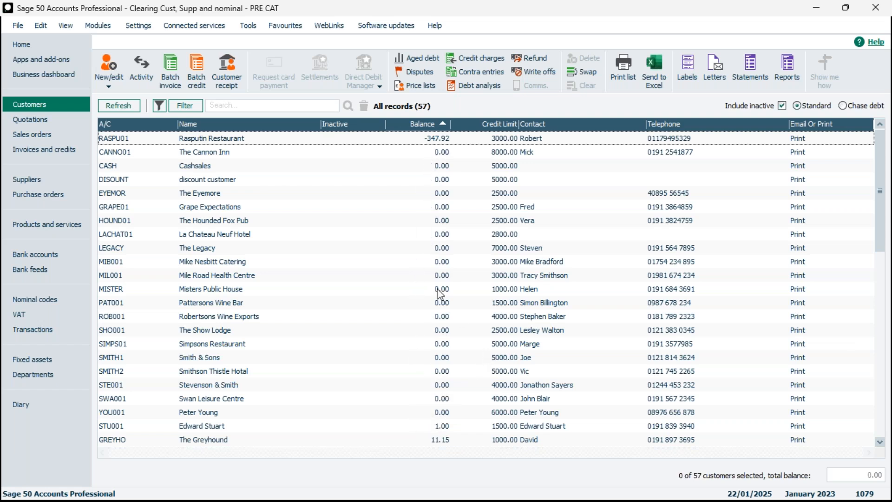
- Open the Simpsons Restaurant customer record, examine its transaction activity in an enlarged window, and close the record
{"action": "left_click", "coordinate": [433, 251]}
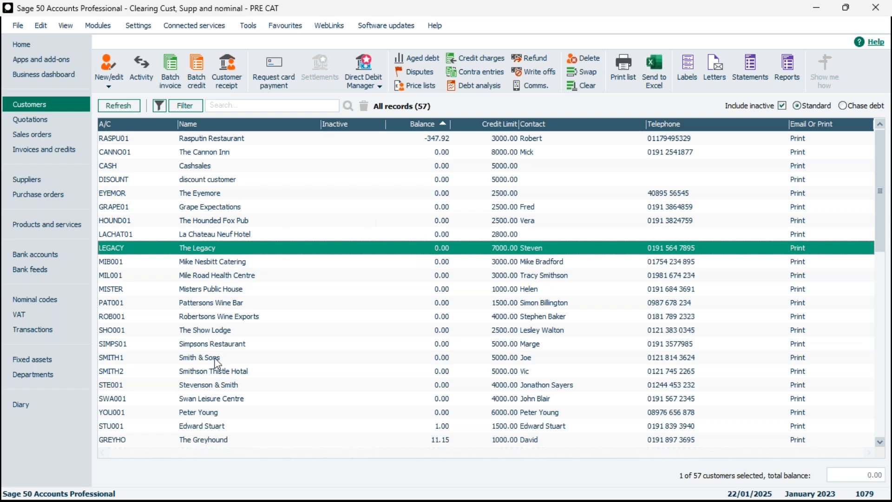
{"action": "left_click", "coordinate": [227, 344]}
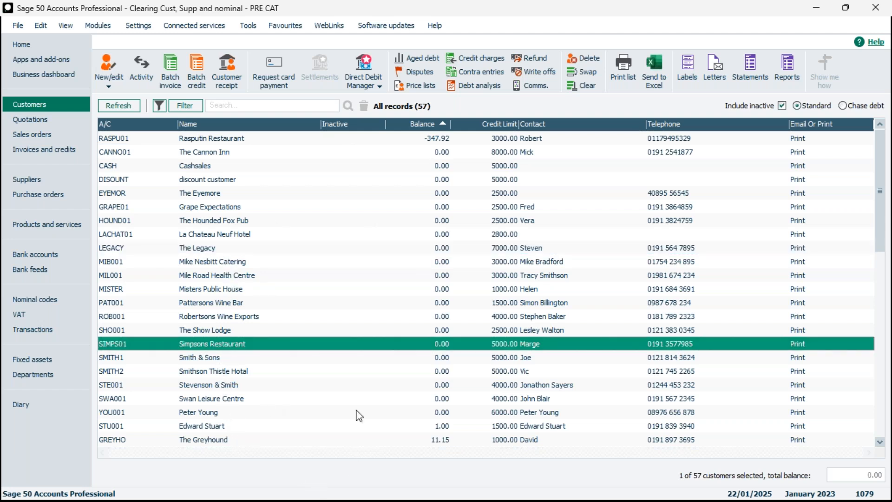
{"action": "left_click", "coordinate": [259, 348]}
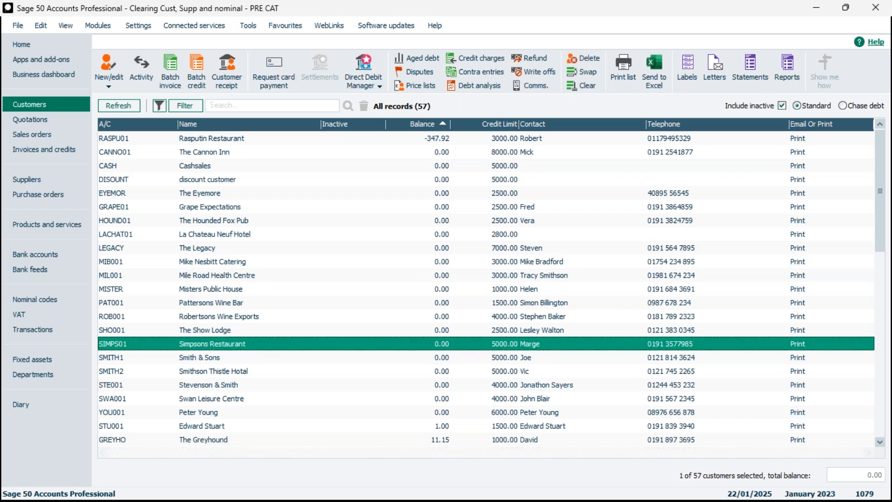
{"action": "double_click", "coordinate": [259, 344]}
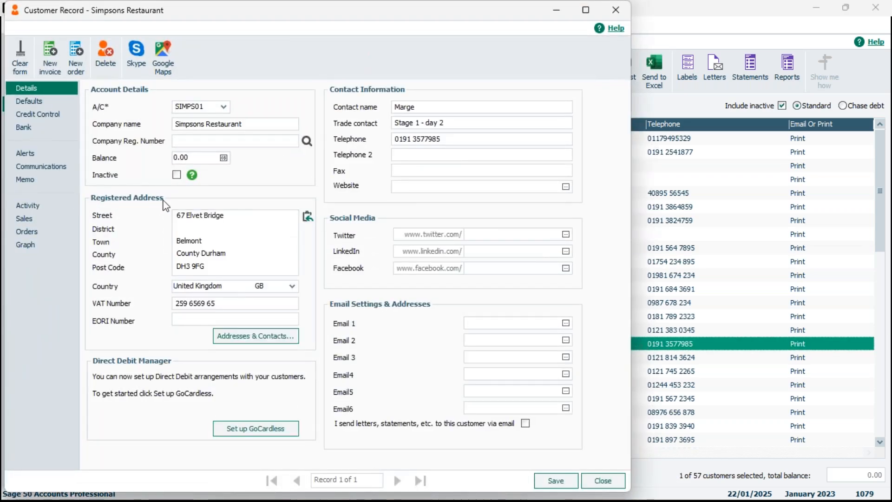
{"action": "left_click", "coordinate": [49, 205]}
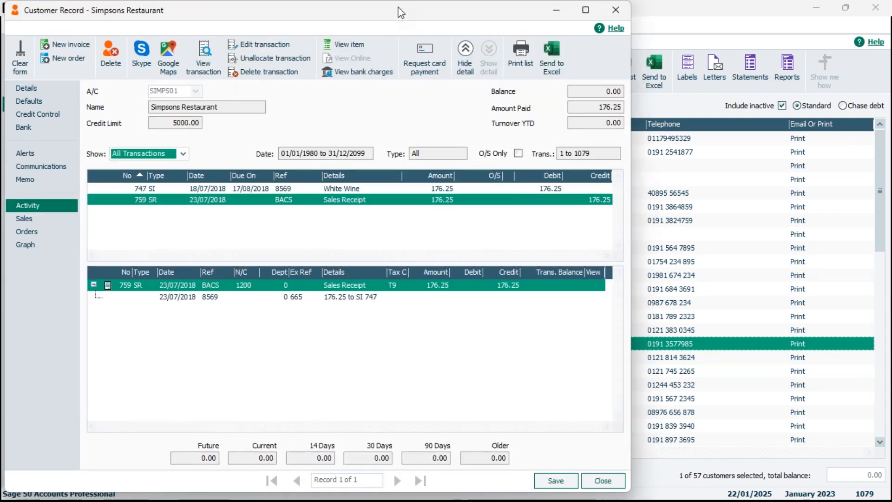
{"action": "left_click_drag", "start_coordinate": [400, 12], "coordinate": [448, 3]}
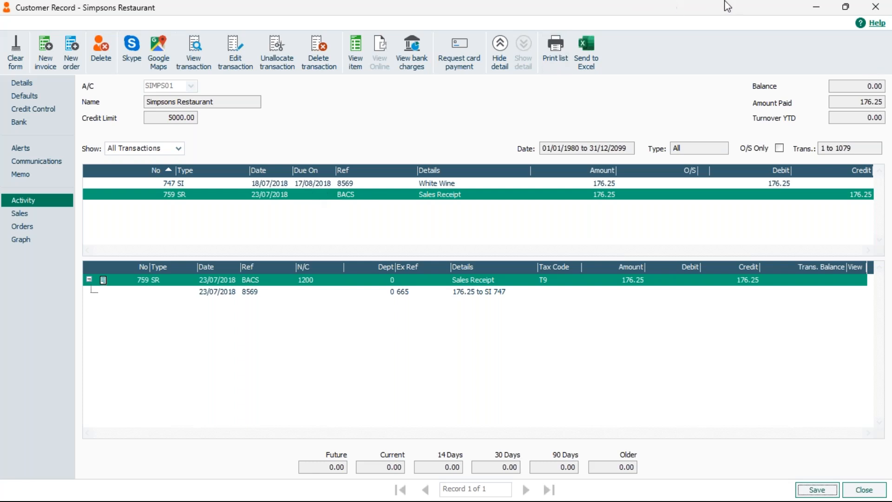
{"action": "left_click", "coordinate": [879, 8]}
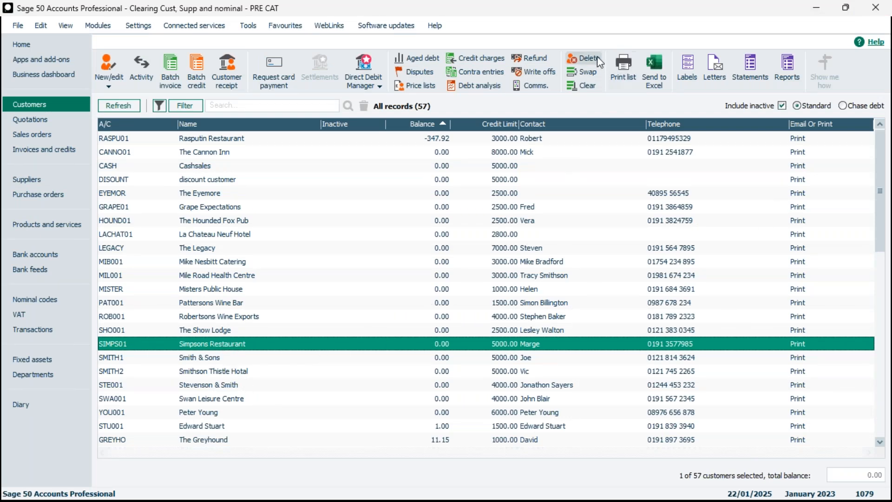
- Try to delete the Simpsons Restaurant customer record
{"action": "left_click", "coordinate": [583, 63]}
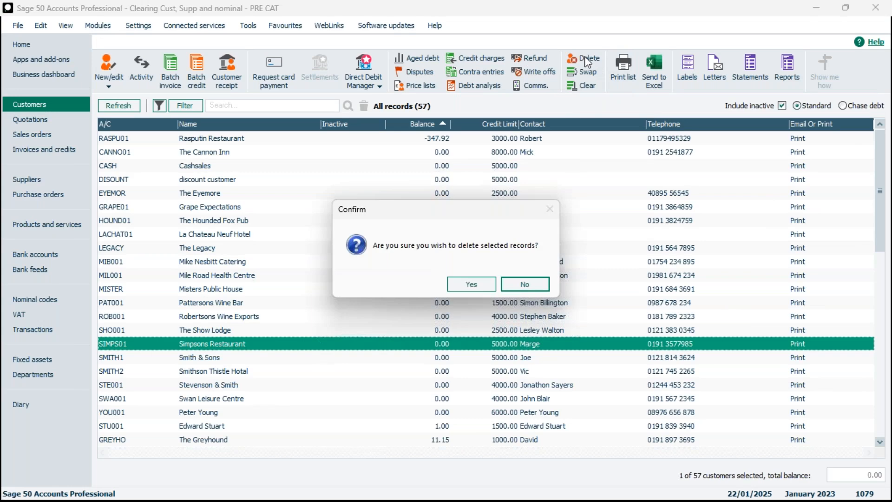
{"action": "left_click", "coordinate": [488, 286]}
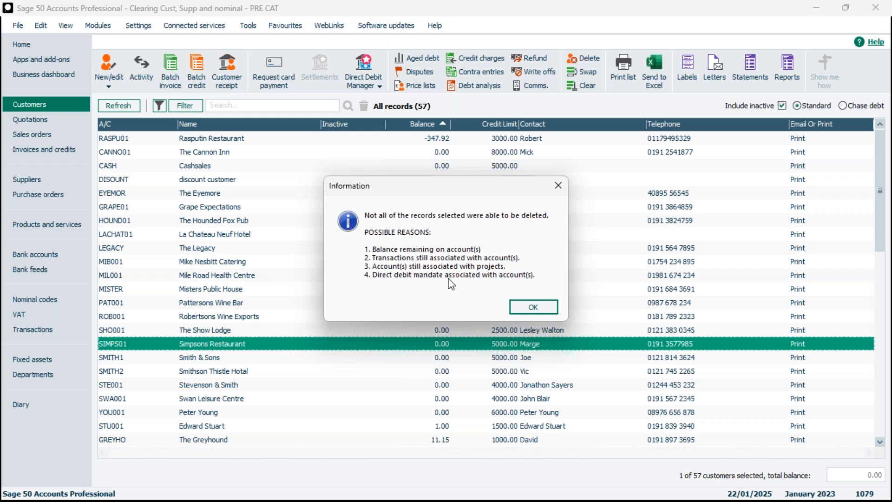
{"action": "left_click", "coordinate": [551, 315]}
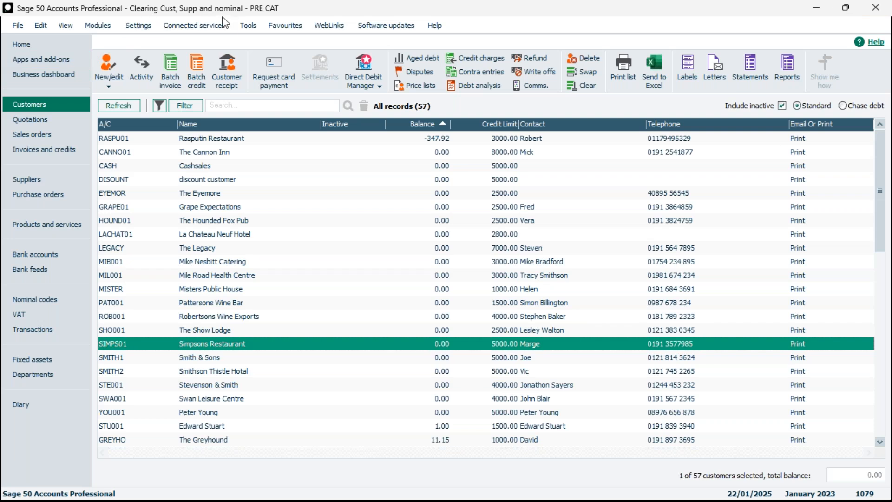
- Archive the company data with the description "Mid Year 2023" and the suggested archive folder
{"action": "left_click", "coordinate": [249, 27]}
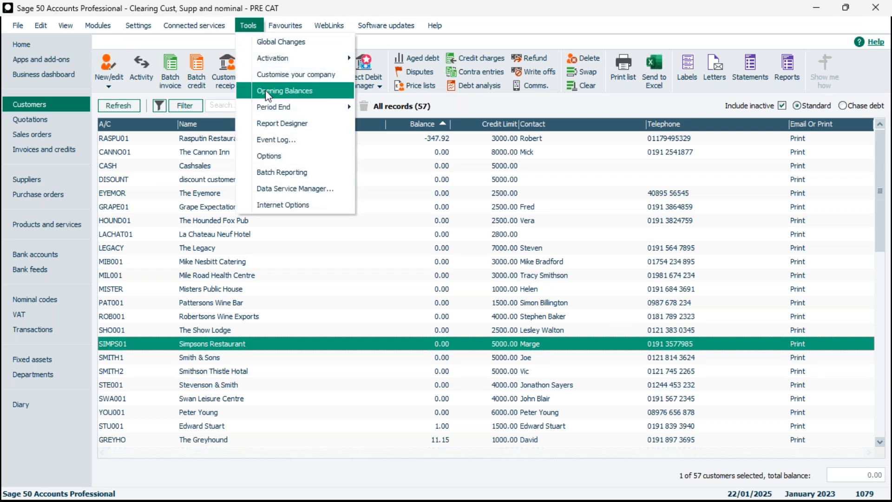
{"action": "mouse_move", "coordinate": [276, 113]}
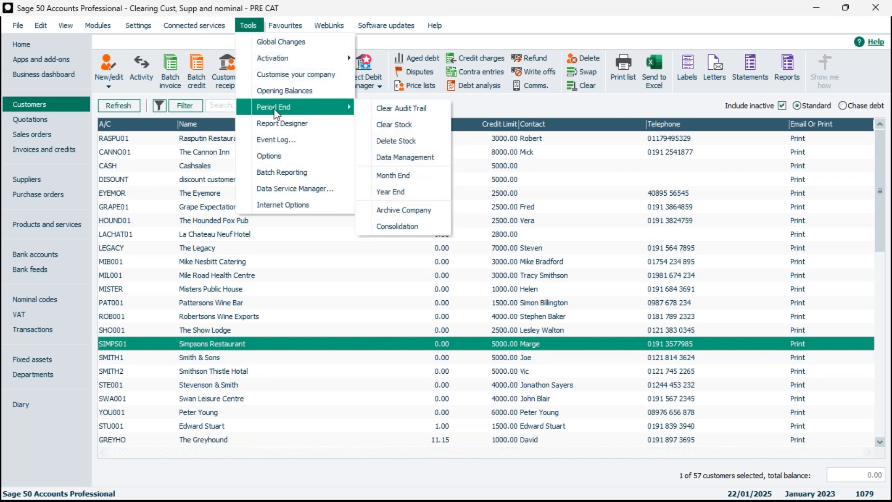
{"action": "left_click", "coordinate": [416, 212]}
{"action": "left_click", "coordinate": [483, 290]}
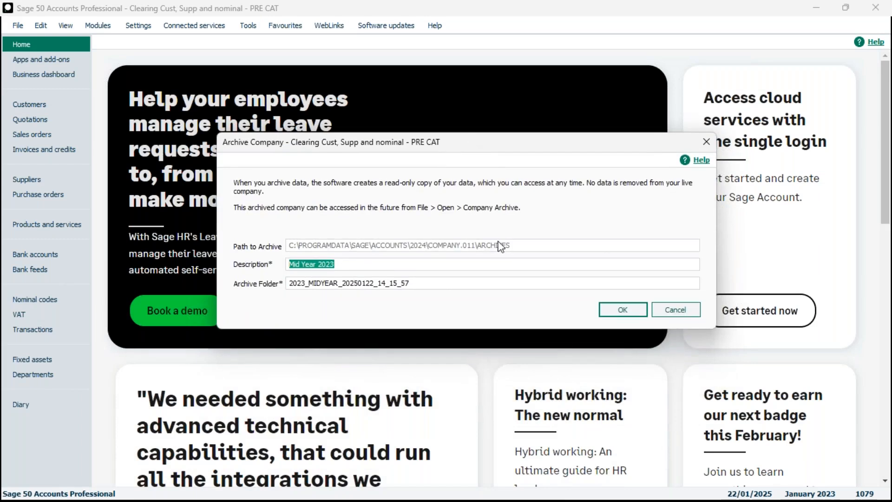
{"action": "left_click", "coordinate": [348, 267]}
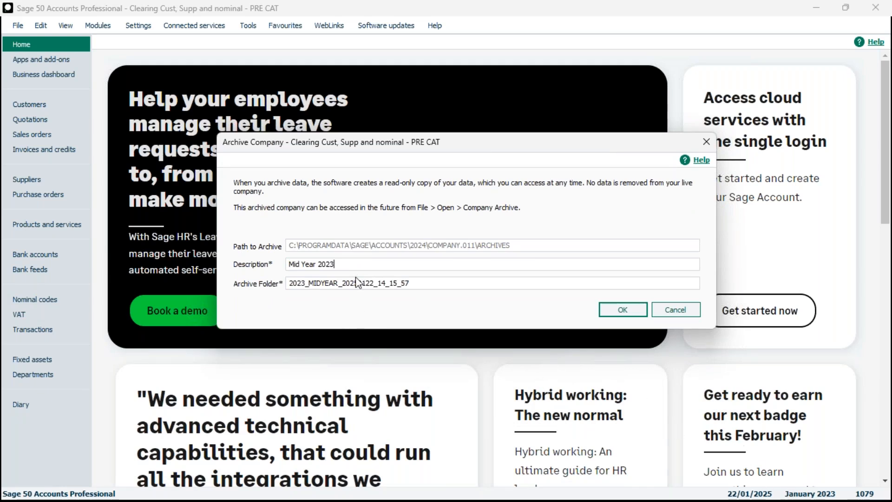
{"action": "left_click", "coordinate": [642, 315]}
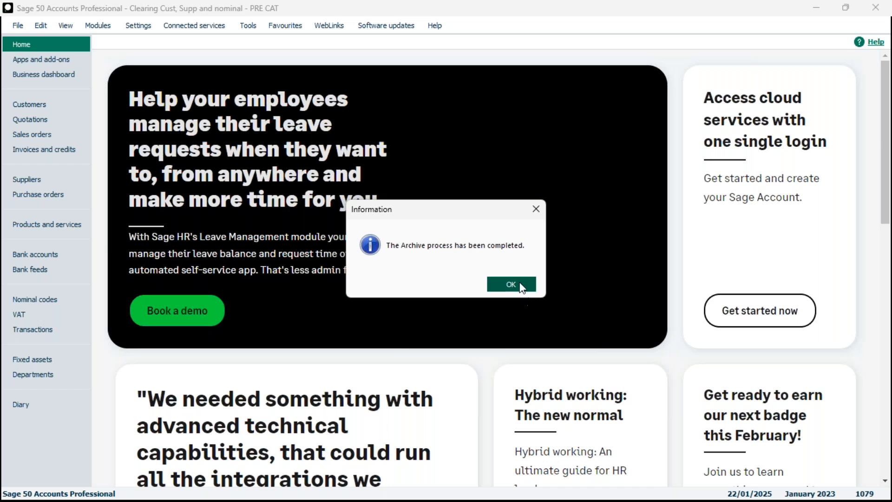
{"action": "left_click", "coordinate": [518, 285]}
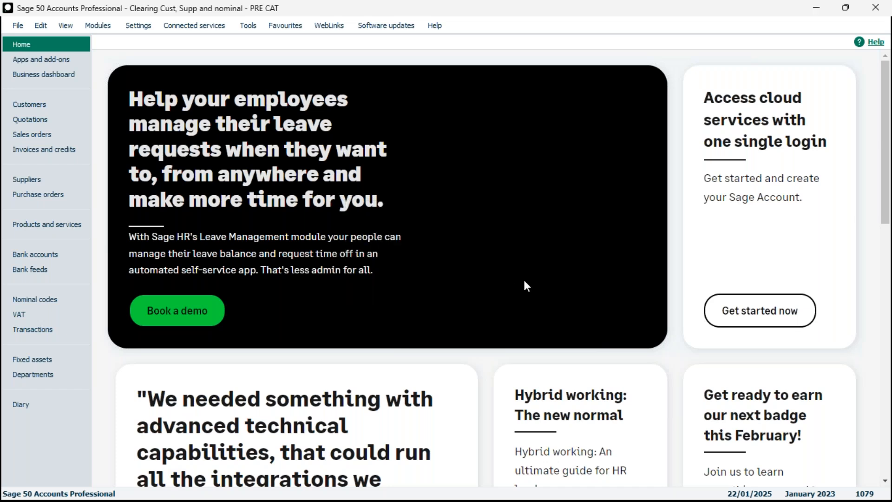
{"action": "left_click", "coordinate": [16, 23]}
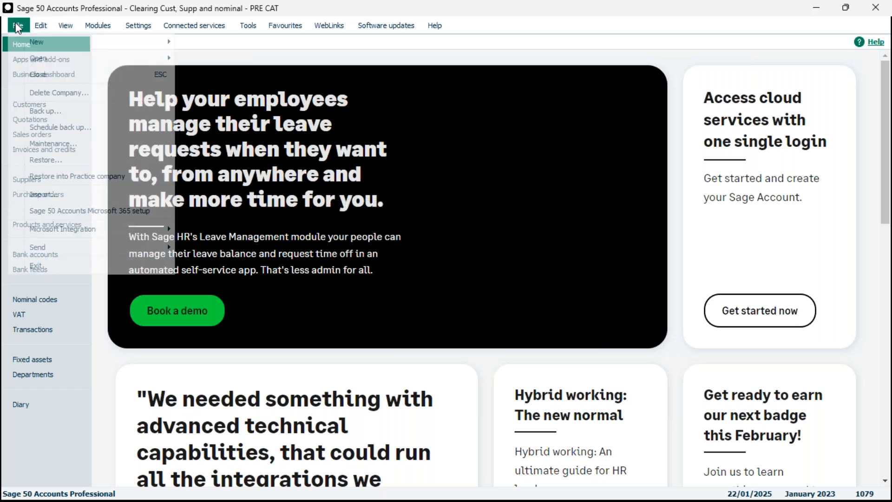
{"action": "mouse_move", "coordinate": [23, 64]}
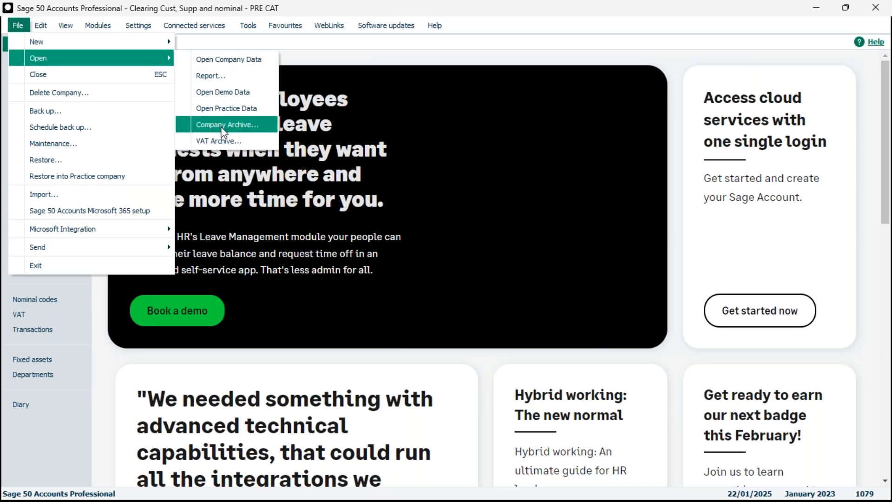
{"action": "left_click", "coordinate": [409, 195]}
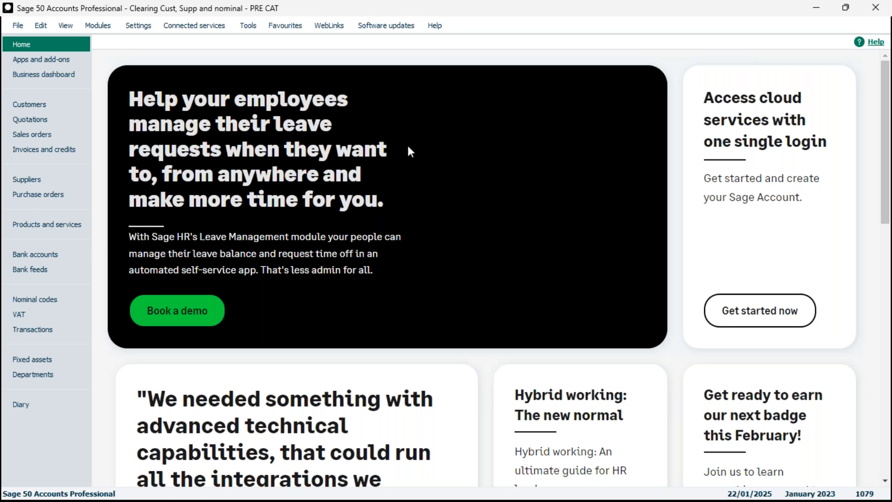
- Open the period-end Clear Audit Trail tool for transactions up to and including 31/12/2021
{"action": "left_click", "coordinate": [248, 27]}
{"action": "mouse_move", "coordinate": [351, 109]}
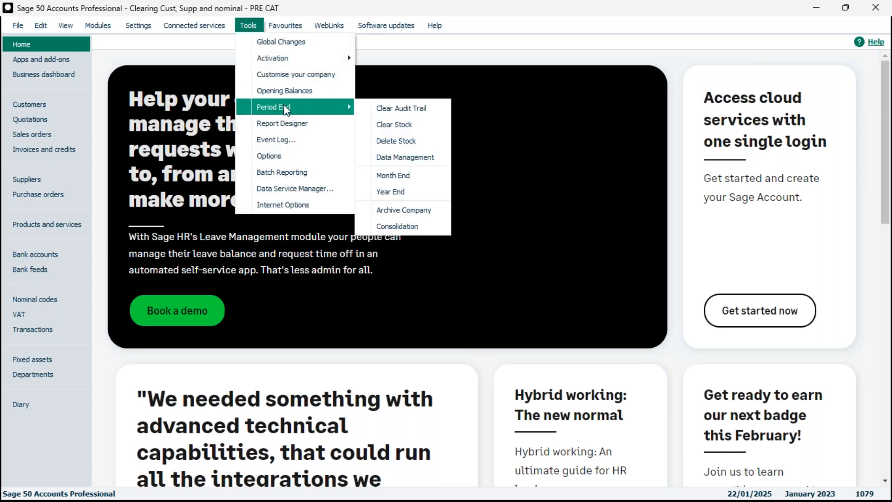
{"action": "left_click", "coordinate": [431, 115]}
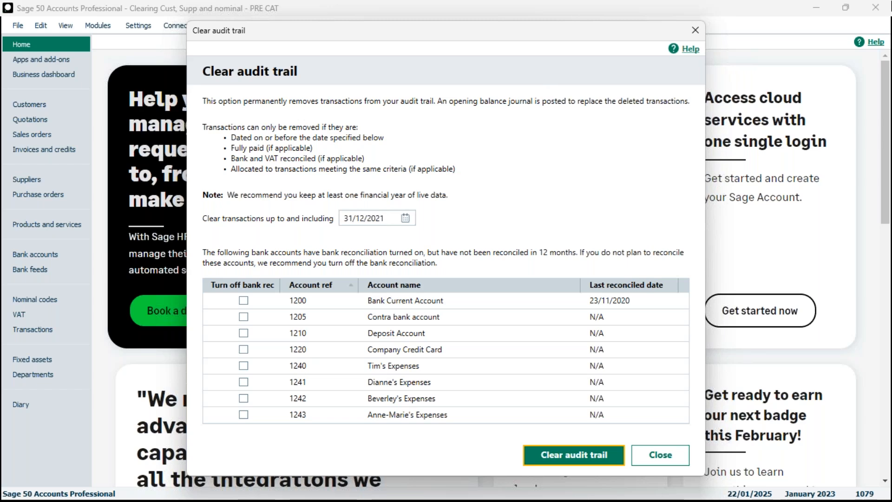
{"action": "key", "text": "Return"}
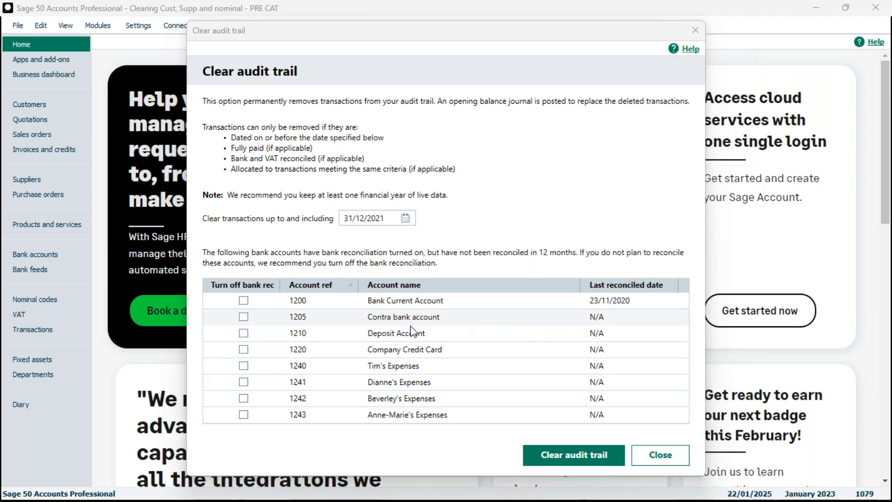
- Select every listed bank account in the audit trail window to have its bank reconciliation turned off
{"action": "left_click", "coordinate": [244, 316]}
{"action": "left_click", "coordinate": [244, 333]}
{"action": "left_click", "coordinate": [244, 350]}
{"action": "left_click", "coordinate": [244, 366]}
{"action": "left_click", "coordinate": [244, 381]}
{"action": "left_click", "coordinate": [243, 398]}
{"action": "left_click", "coordinate": [244, 414]}
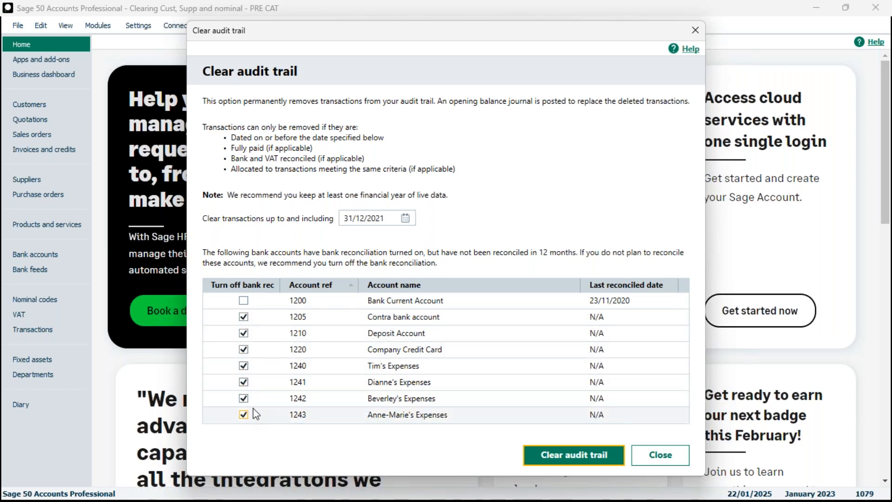
{"action": "left_click", "coordinate": [244, 300]}
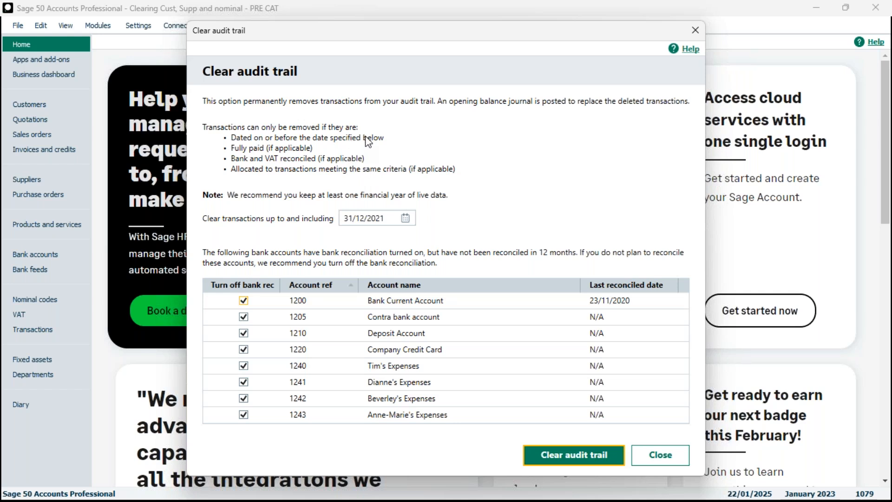
- Clear the audit trail, accepting the locked date and backing up the checked data under the suggested filename, without viewing the removed transactions
{"action": "left_click", "coordinate": [597, 459]}
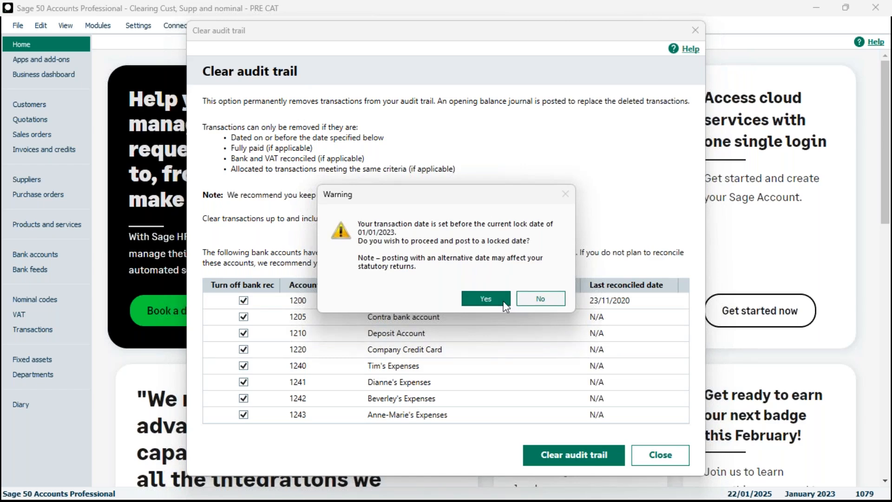
{"action": "left_click", "coordinate": [505, 303]}
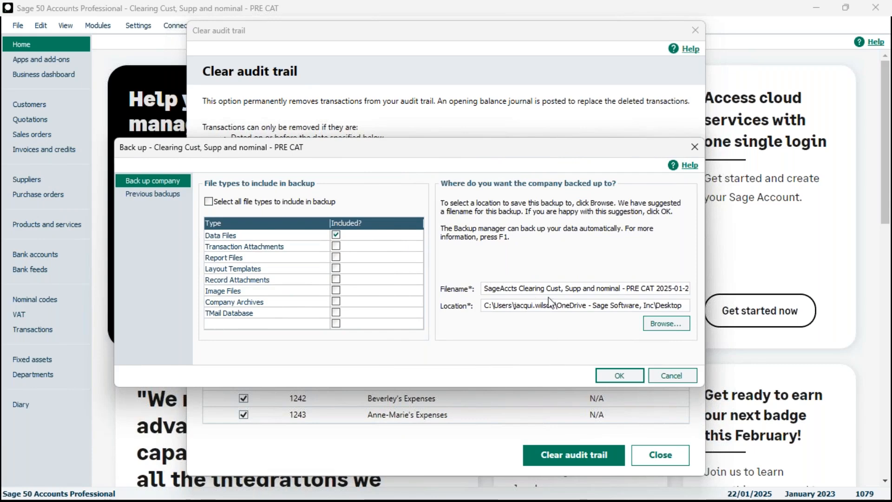
{"action": "left_click", "coordinate": [619, 375]}
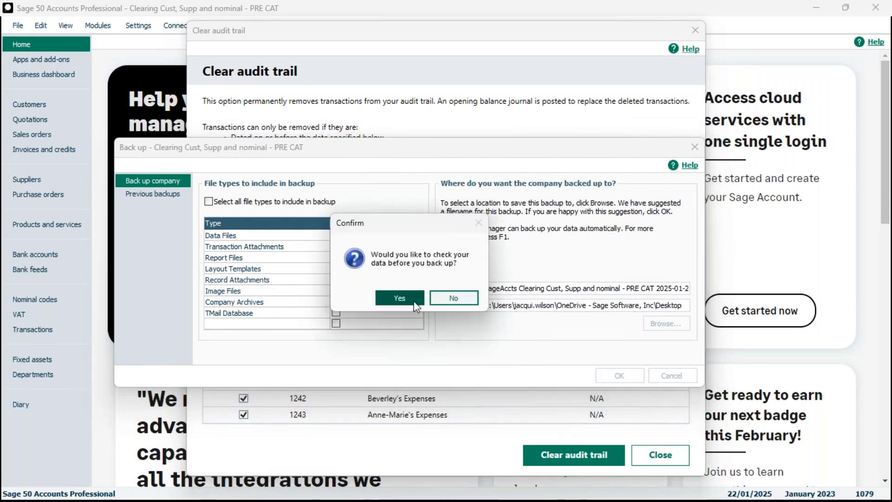
{"action": "left_click", "coordinate": [411, 300]}
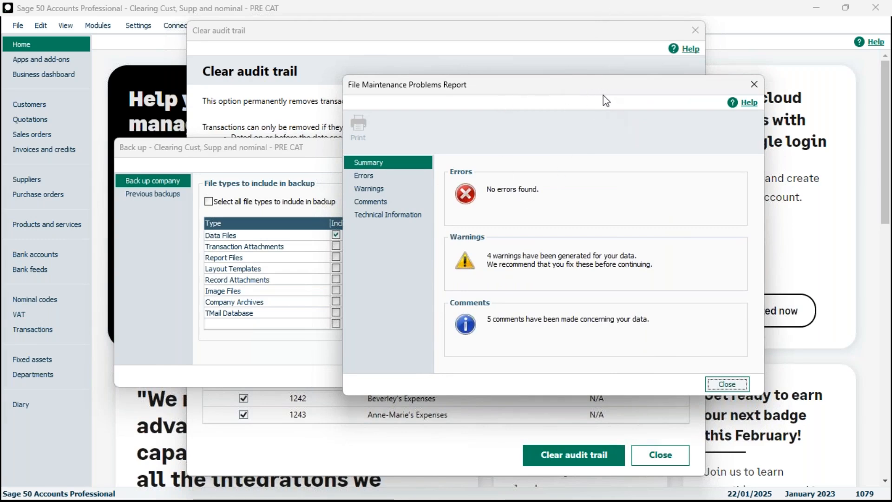
{"action": "left_click", "coordinate": [735, 383]}
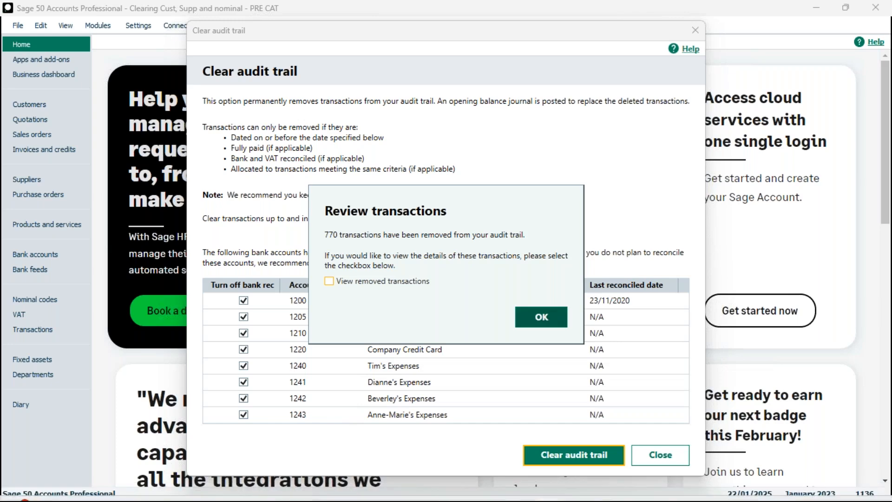
{"action": "left_click", "coordinate": [539, 316]}
{"action": "left_click", "coordinate": [660, 251]}
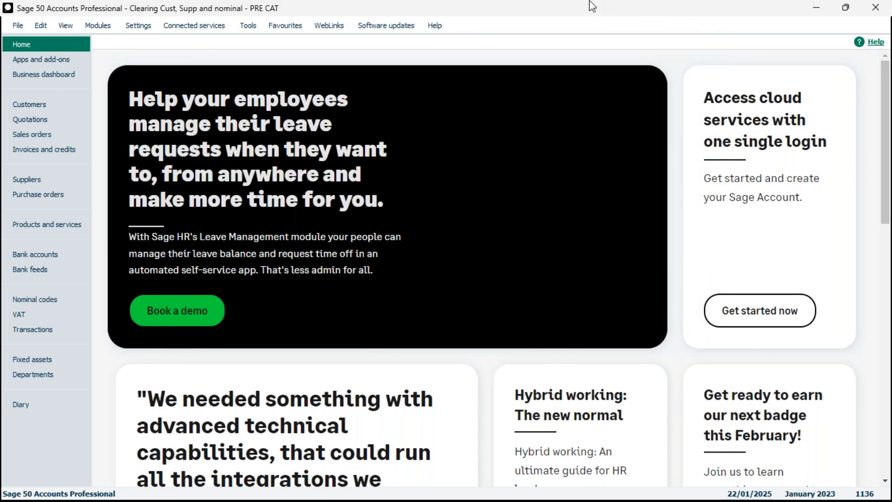
- Switch to the Post CAT company window and view the program's About information, including the clear audit trail date
{"action": "mouse_move", "coordinate": [553, 498]}
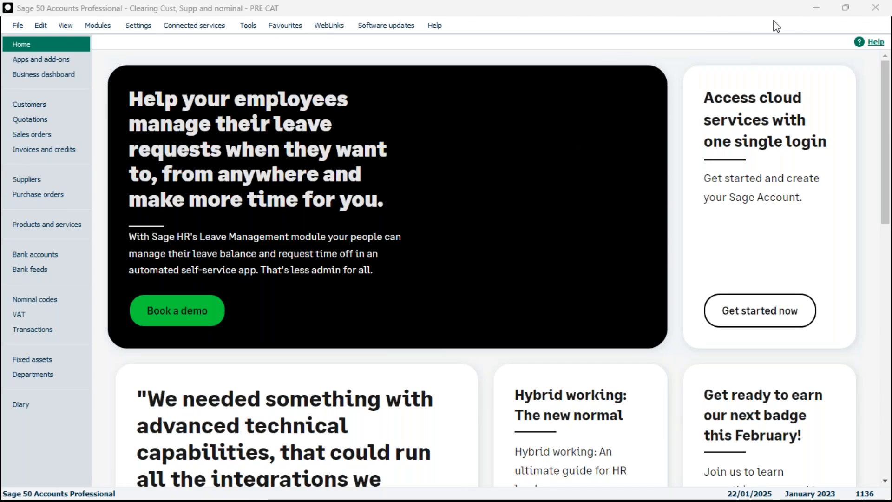
{"action": "left_click_drag", "start_coordinate": [891, 142], "coordinate": [602, 12]}
{"action": "left_click", "coordinate": [832, 11]}
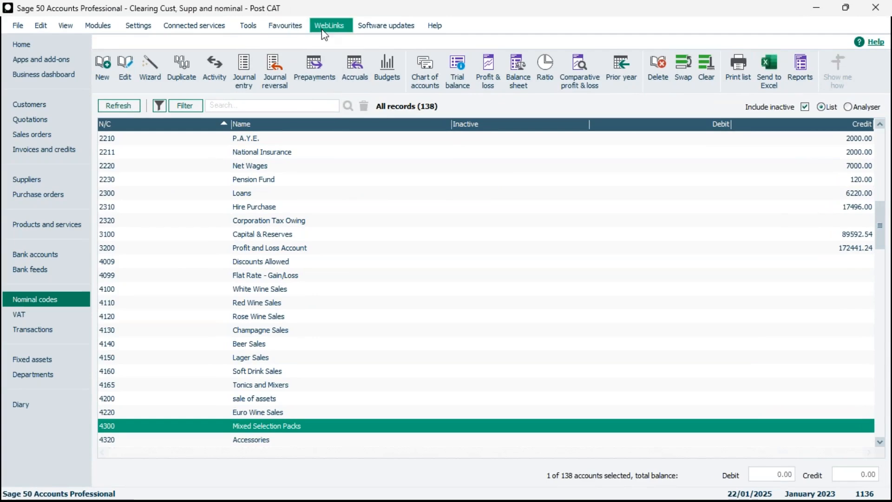
{"action": "left_click", "coordinate": [436, 26]}
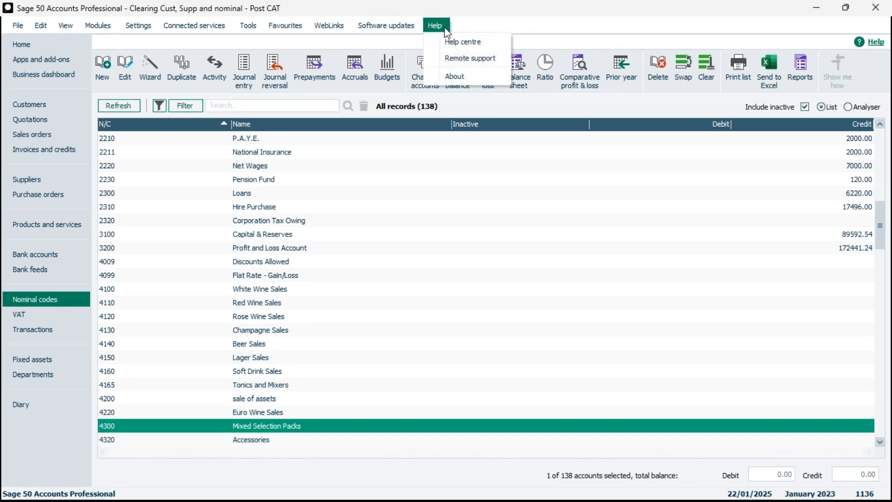
{"action": "left_click", "coordinate": [458, 76]}
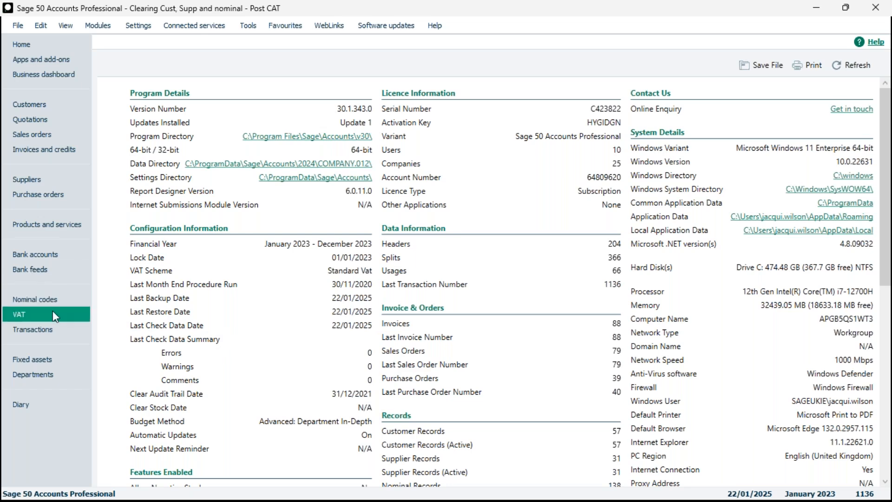
- Examine the Opening Balance journals dated 31/12/2021 at the end of the transactions list
{"action": "left_click", "coordinate": [51, 328]}
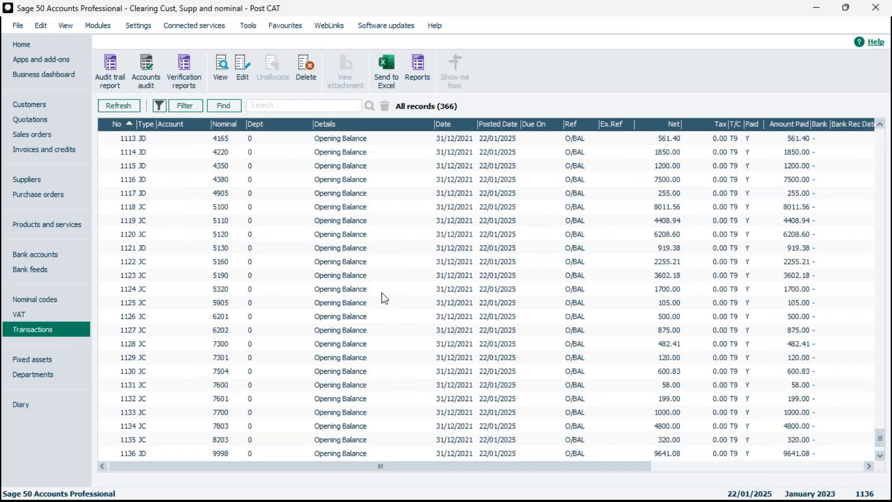
{"action": "left_click", "coordinate": [349, 315]}
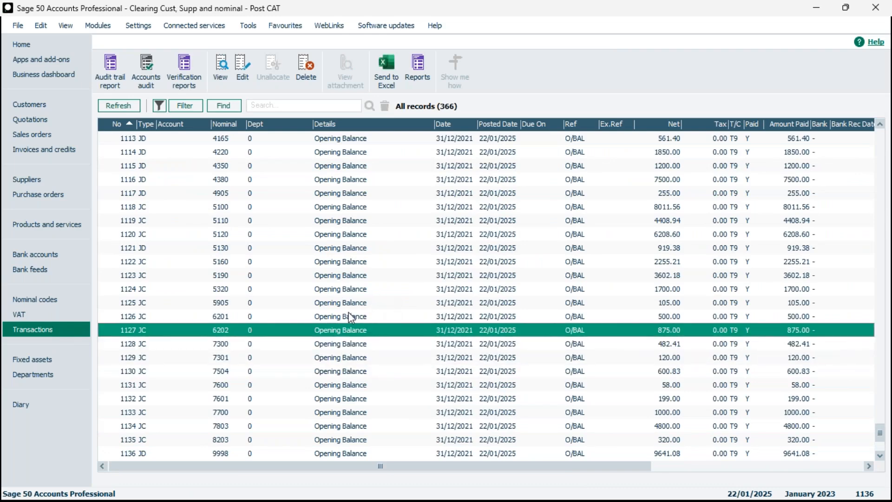
{"action": "left_click", "coordinate": [395, 274]}
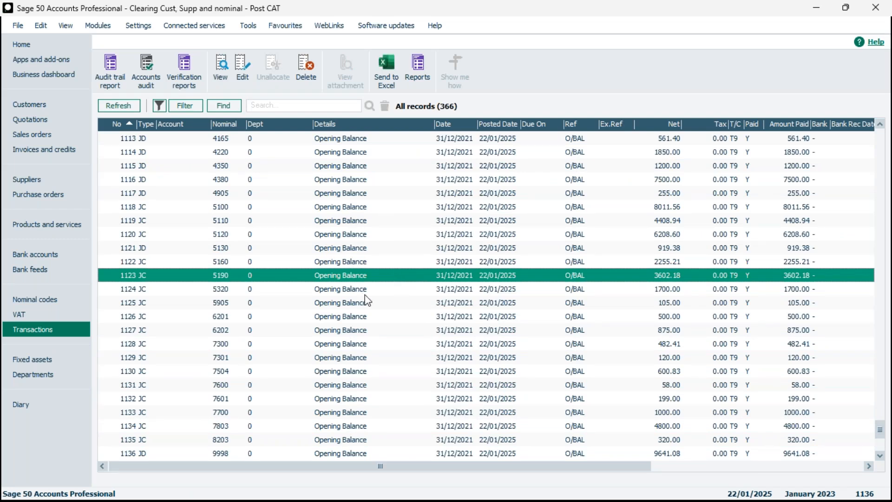
{"action": "key", "text": "Up"}
{"action": "key", "text": "Up"}
{"action": "key", "text": "Up"}
{"action": "key", "text": "Up"}
{"action": "key", "text": "Up"}
{"action": "key", "text": "Up"}
{"action": "key", "text": "Up"}
{"action": "key", "text": "Up"}
{"action": "key", "text": "Up"}
{"action": "key", "text": "Up"}
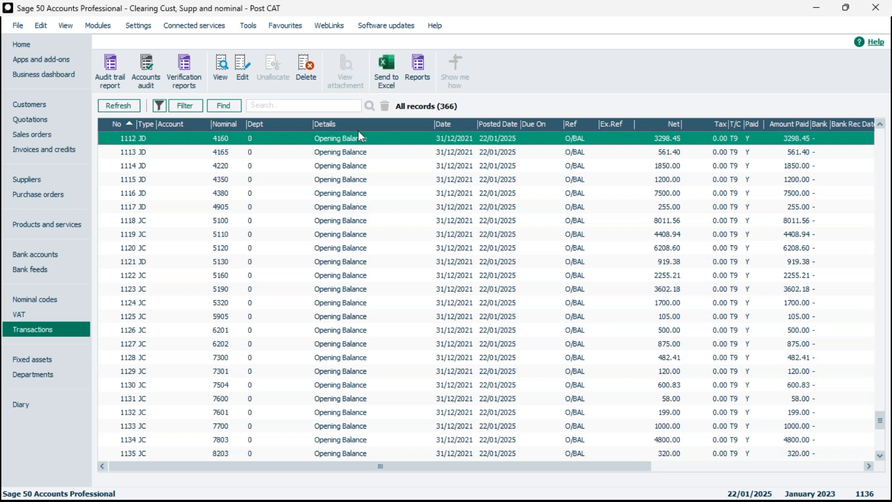
- Check the transaction activity on the Simpsons Restaurant customer record, and close the record
{"action": "left_click", "coordinate": [42, 106]}
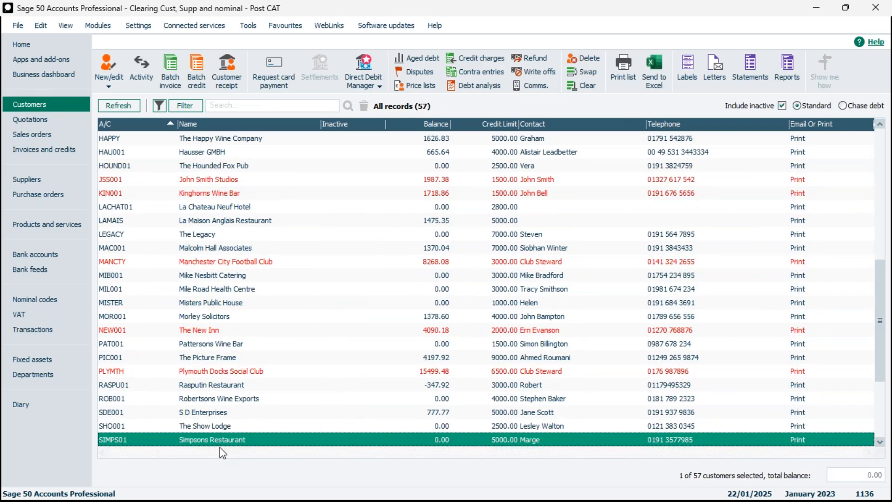
{"action": "double_click", "coordinate": [255, 444]}
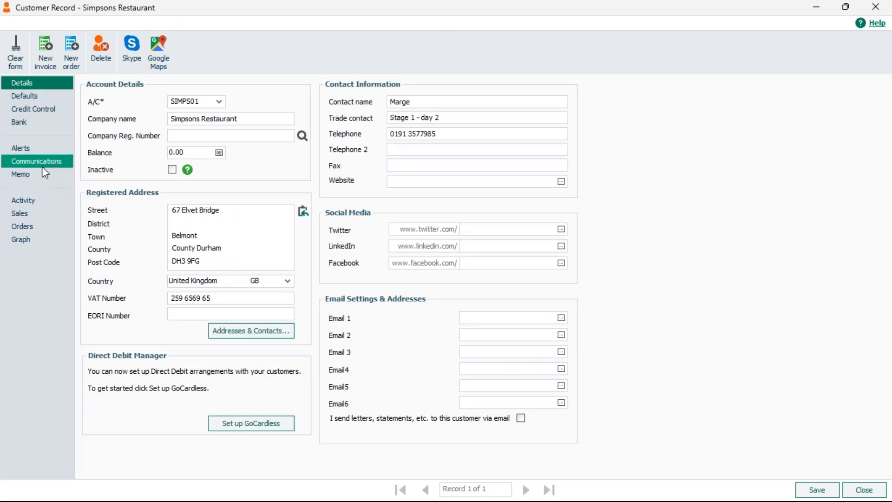
{"action": "left_click", "coordinate": [45, 200]}
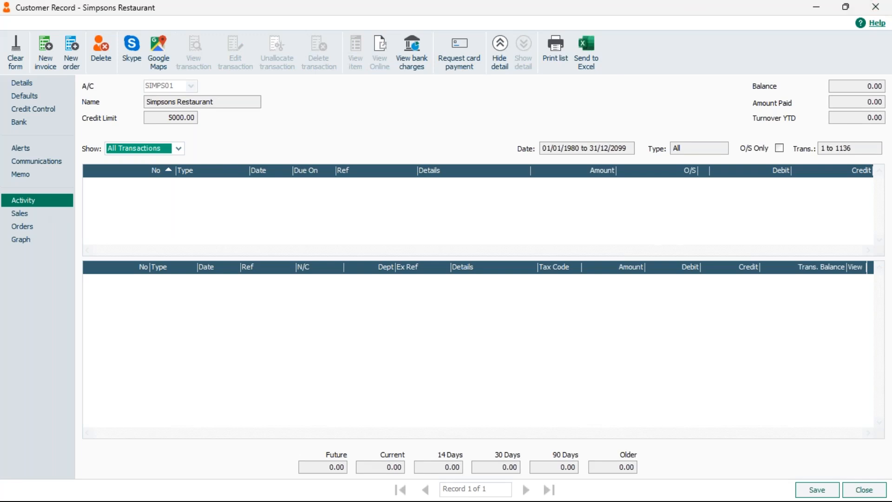
{"action": "left_click", "coordinate": [870, 10]}
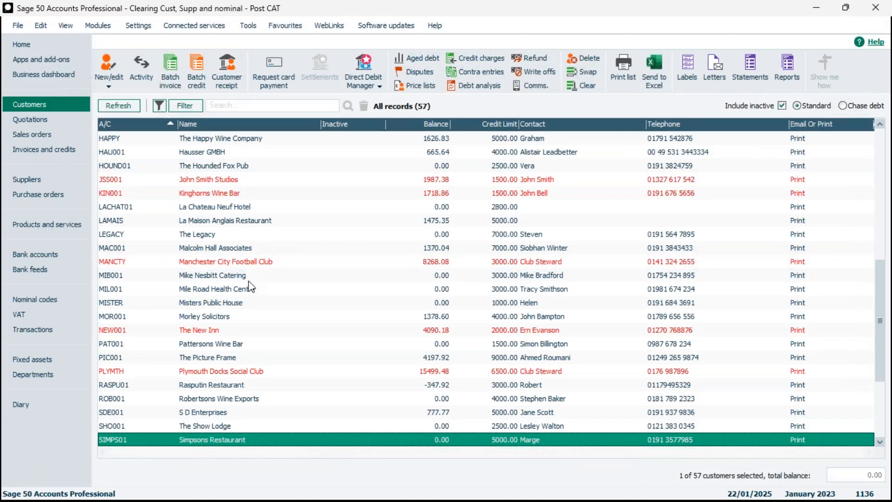
- Select all customer records and delete those that can be removed, leaving only The Greyhound selected
{"action": "left_click", "coordinate": [254, 221]}
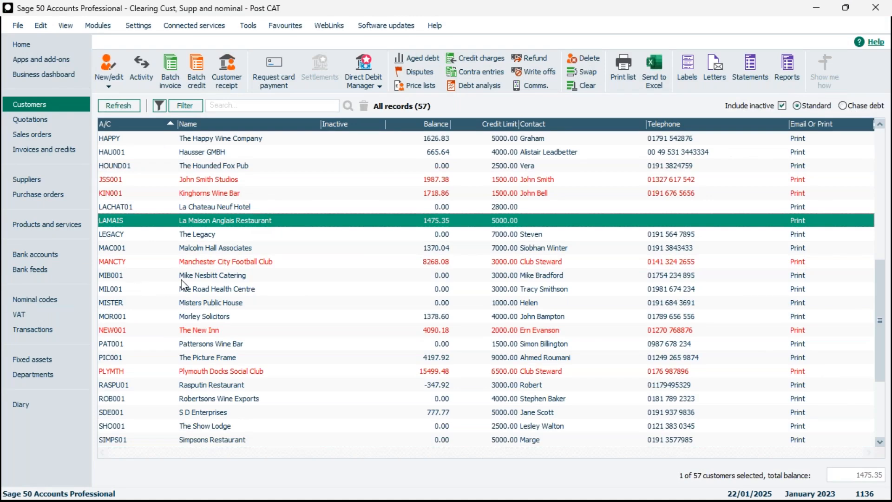
{"action": "left_click", "coordinate": [357, 206]}
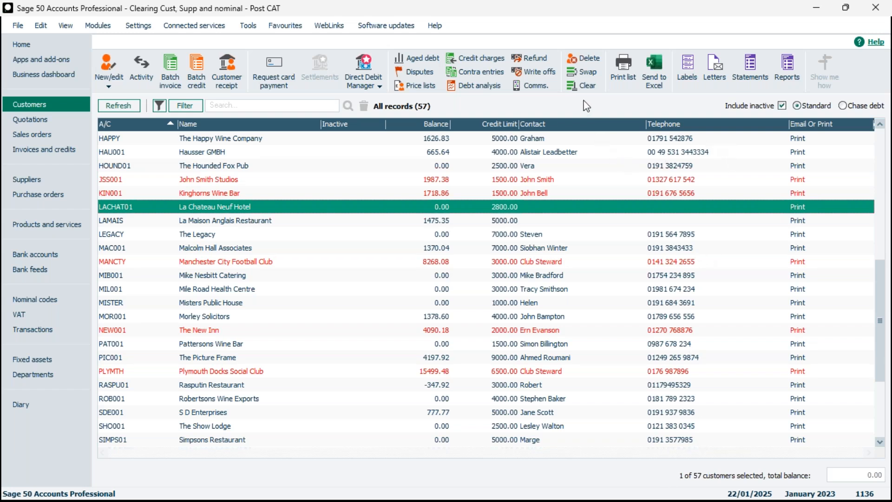
{"action": "left_click", "coordinate": [584, 86]}
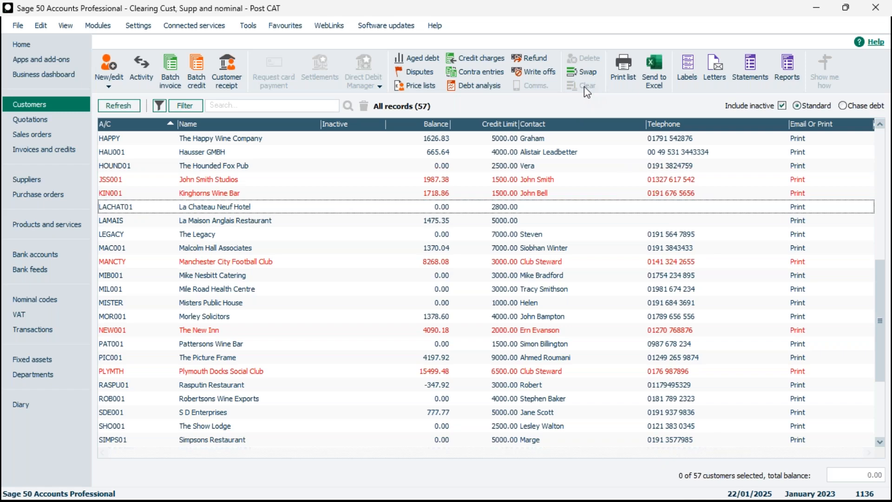
{"action": "left_click", "coordinate": [584, 72]}
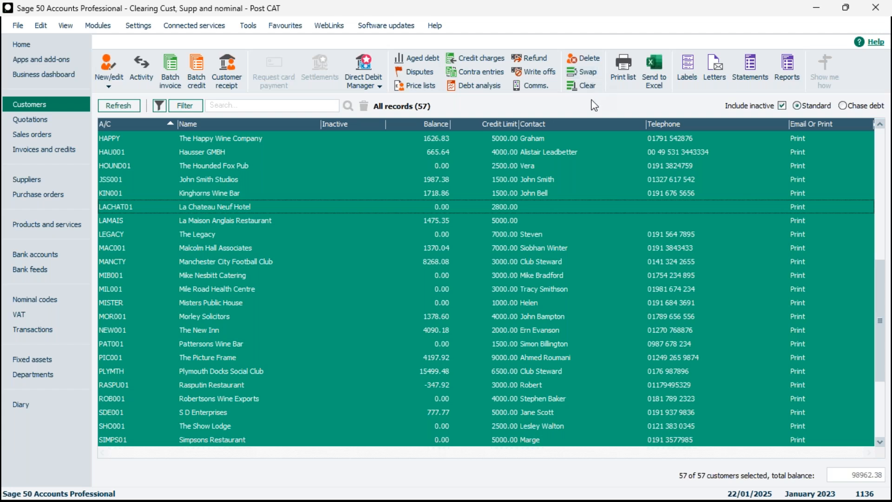
{"action": "left_click", "coordinate": [587, 59]}
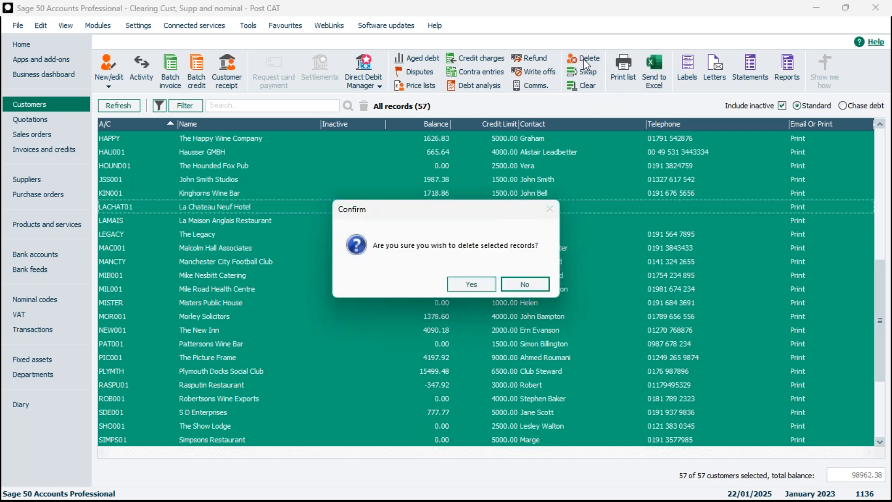
{"action": "left_click", "coordinate": [471, 284]}
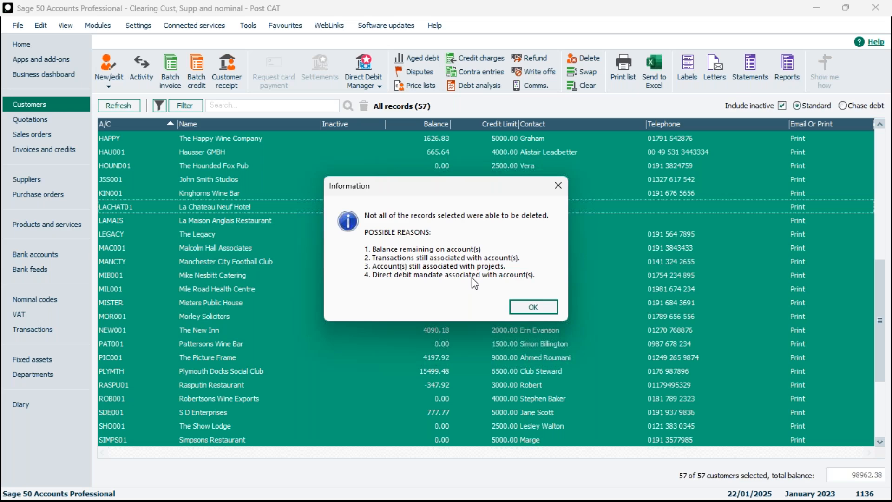
{"action": "left_click", "coordinate": [533, 307]}
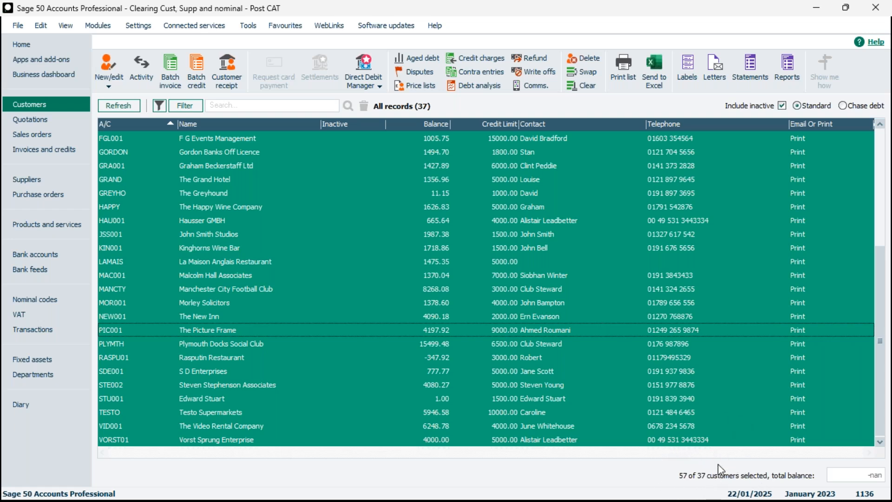
{"action": "mouse_move", "coordinate": [717, 500]}
{"action": "left_click", "coordinate": [528, 195]}
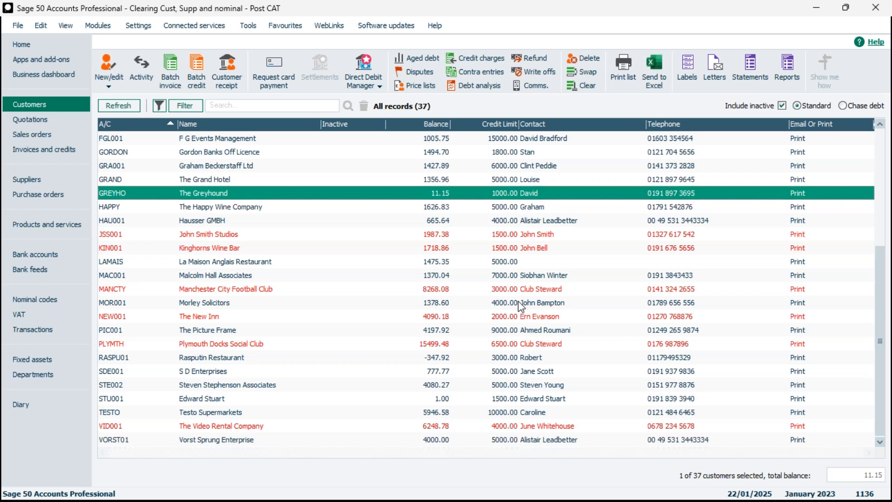
- Select all supplier records and delete those that can be removed
{"action": "left_click", "coordinate": [48, 175]}
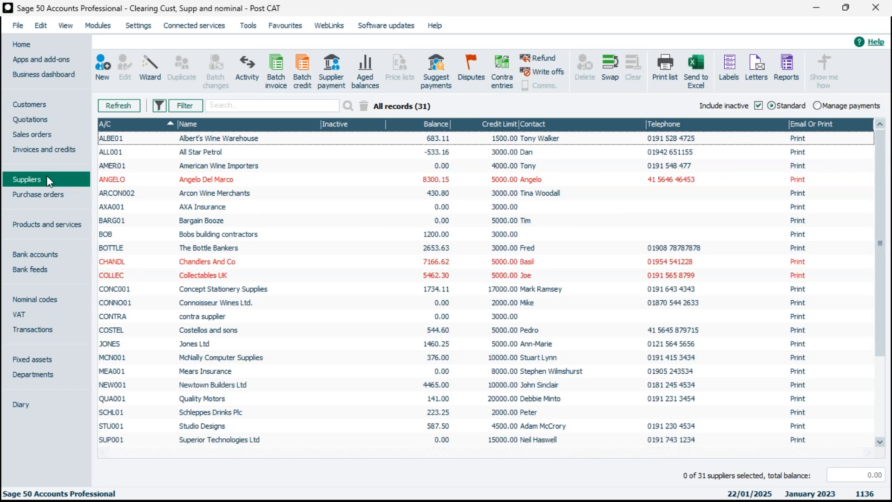
{"action": "left_click", "coordinate": [613, 85]}
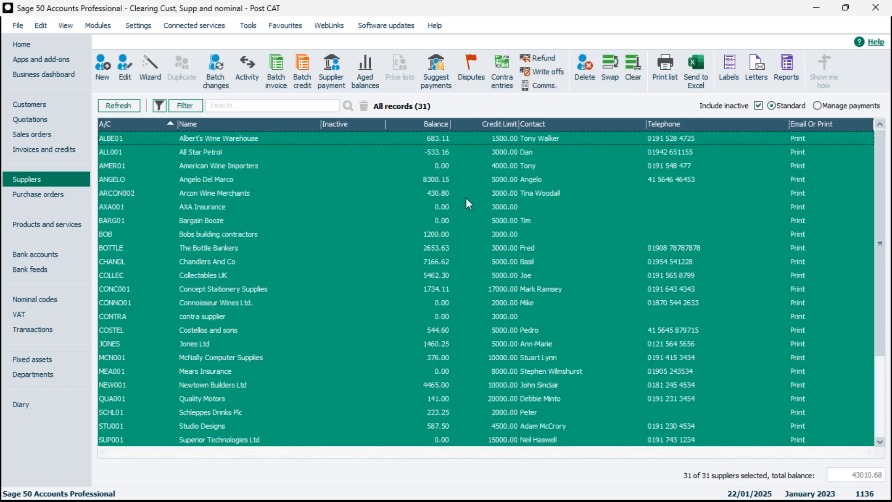
{"action": "left_click", "coordinate": [582, 80]}
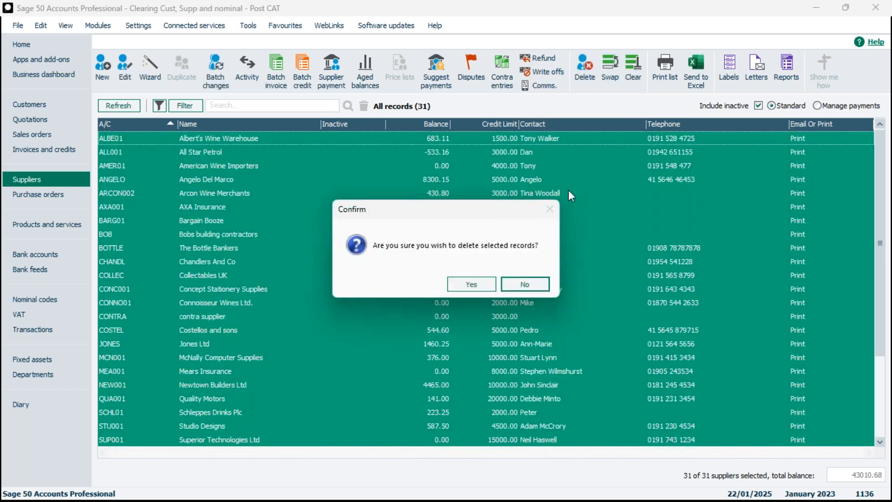
{"action": "left_click", "coordinate": [473, 283]}
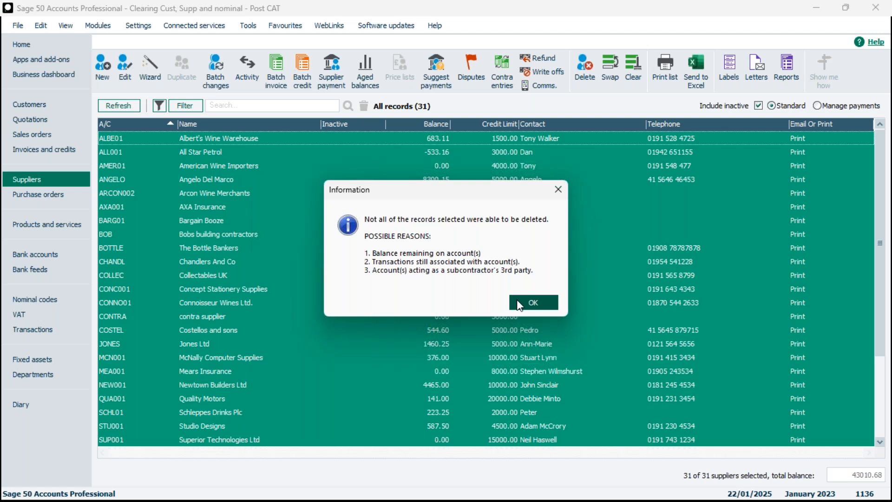
{"action": "left_click", "coordinate": [546, 304]}
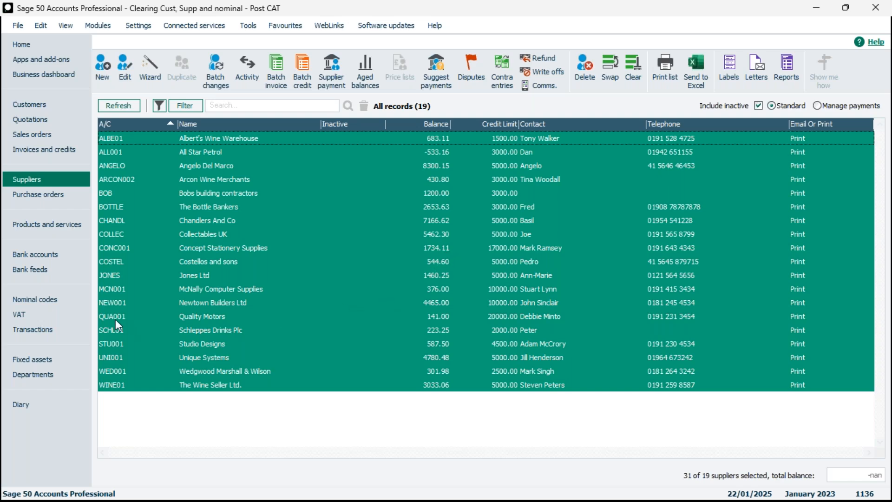
- Open the nominal record 4100 White Wine Sales and look through its transaction activity
{"action": "left_click", "coordinate": [49, 302]}
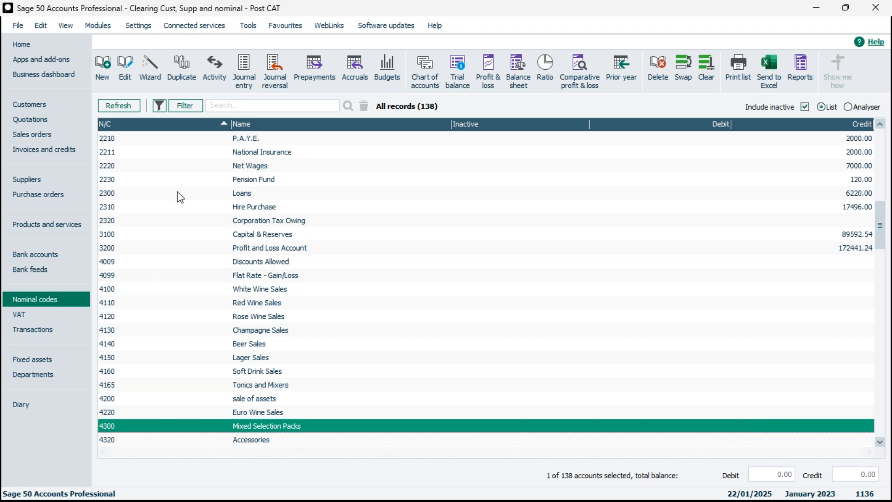
{"action": "double_click", "coordinate": [243, 291]}
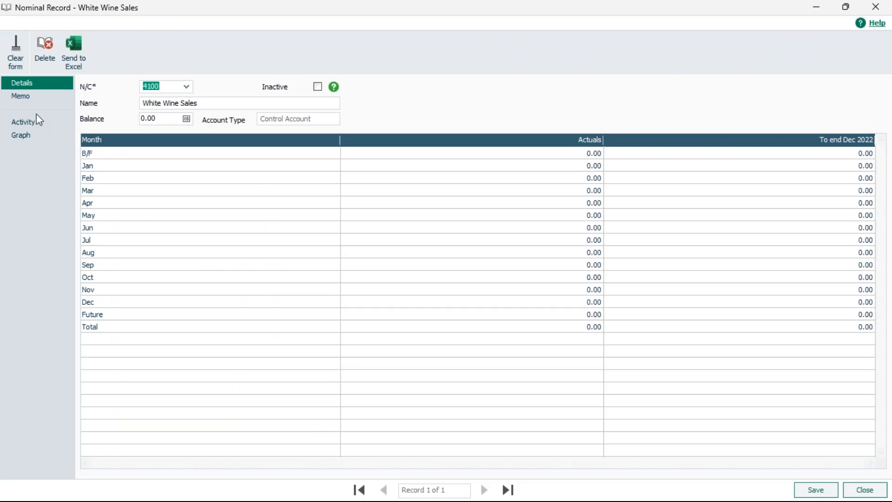
{"action": "left_click", "coordinate": [32, 120]}
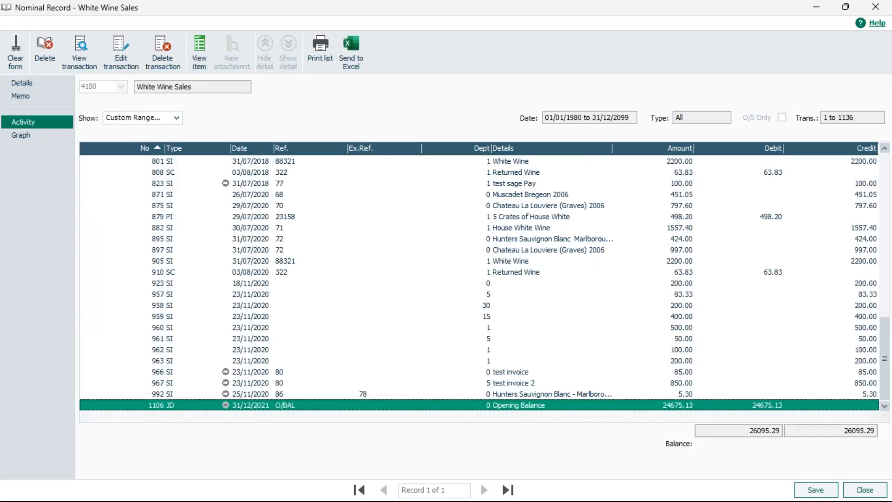
{"action": "key", "text": "Up"}
{"action": "key", "text": "Up"}
{"action": "key", "text": "Up"}
{"action": "key", "text": "Up"}
{"action": "key", "text": "Up"}
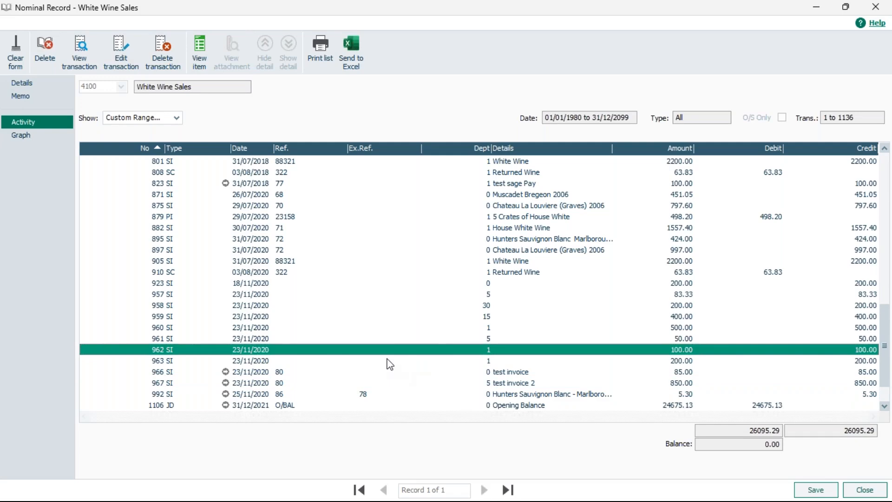
- Examine the earlier transactions and the opening balance entry in the White Wine Sales activity list, and close the record
{"action": "key", "text": "Up"}
{"action": "key", "text": "Up"}
{"action": "key", "text": "Up"}
{"action": "key", "text": "Up"}
{"action": "key", "text": "Up"}
{"action": "key", "text": "Up"}
{"action": "key", "text": "Up"}
{"action": "key", "text": "Up"}
{"action": "key", "text": "Up"}
{"action": "key", "text": "Up"}
{"action": "key", "text": "Up"}
{"action": "key", "text": "Up"}
{"action": "key", "text": "Up"}
{"action": "key", "text": "Up"}
{"action": "key", "text": "Up"}
{"action": "key", "text": "Up"}
{"action": "key", "text": "Up"}
{"action": "key", "text": "Up"}
{"action": "key", "text": "Up"}
{"action": "key", "text": "Up"}
{"action": "key", "text": "Up"}
{"action": "key", "text": "Up"}
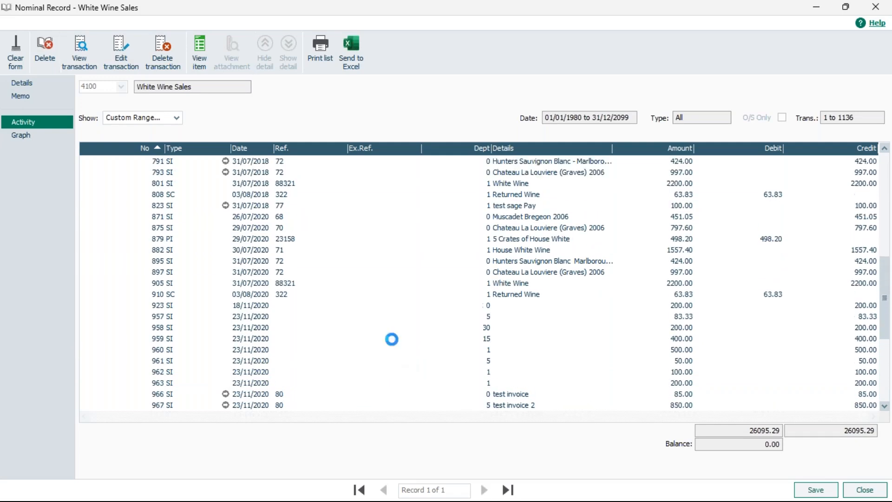
{"action": "key", "text": "Up"}
{"action": "key", "text": "Up"}
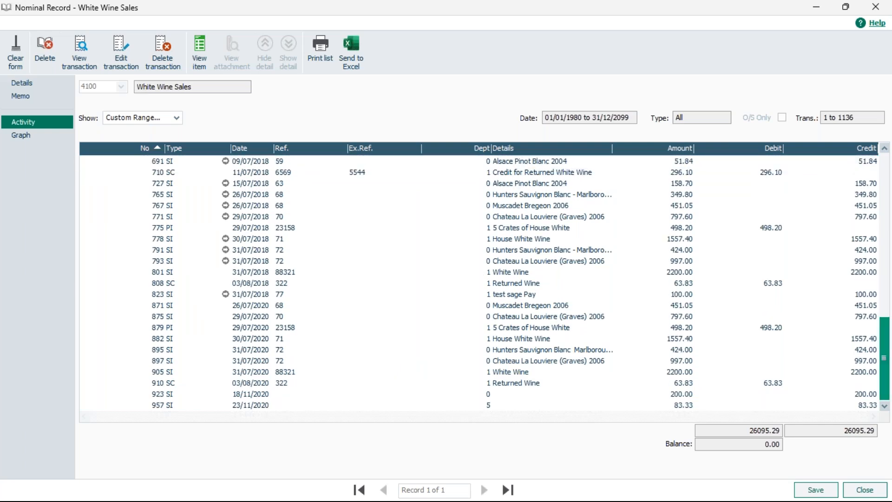
{"action": "left_click", "coordinate": [297, 409]}
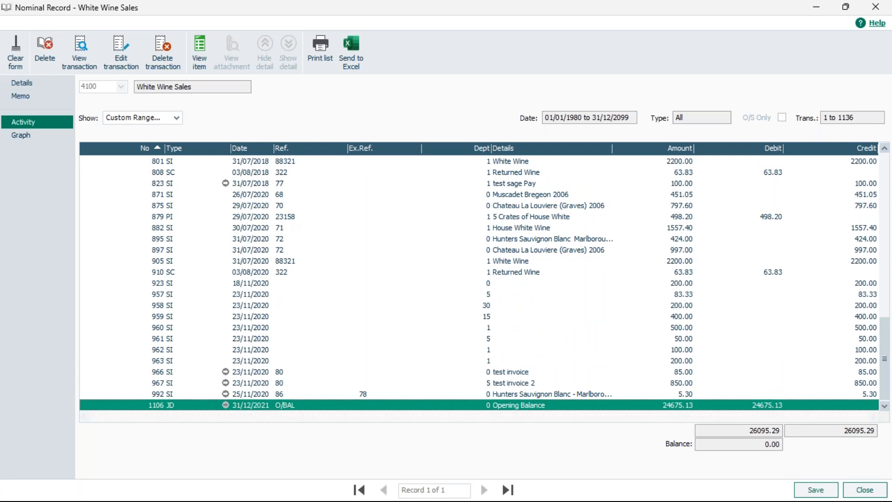
{"action": "left_click", "coordinate": [882, 14]}
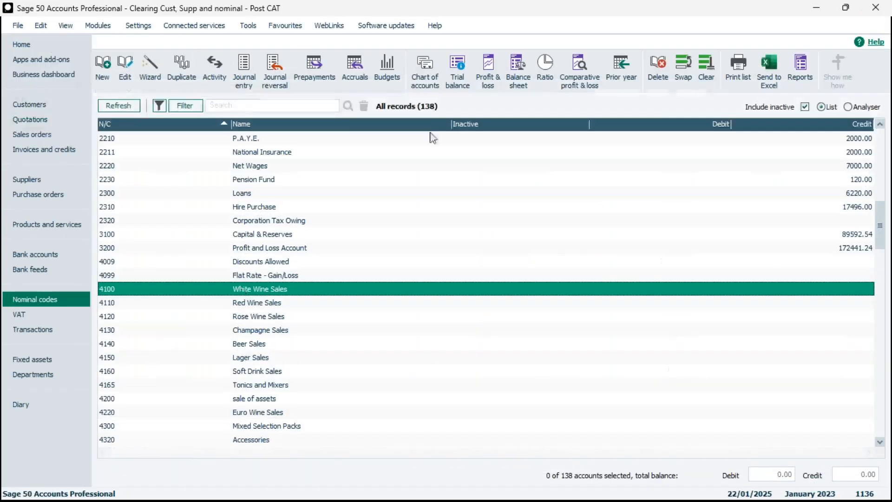
- Try to delete the nominal record 4100 White Wine Sales
{"action": "left_click", "coordinate": [654, 77]}
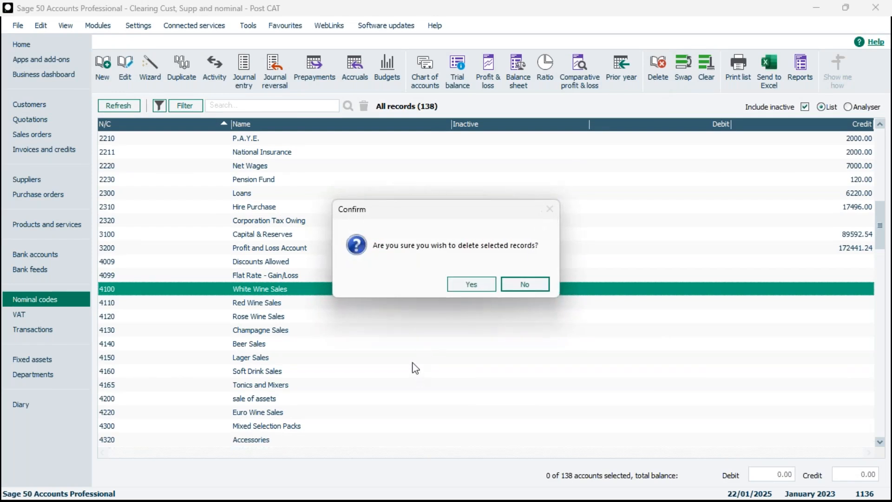
{"action": "left_click", "coordinate": [471, 285]}
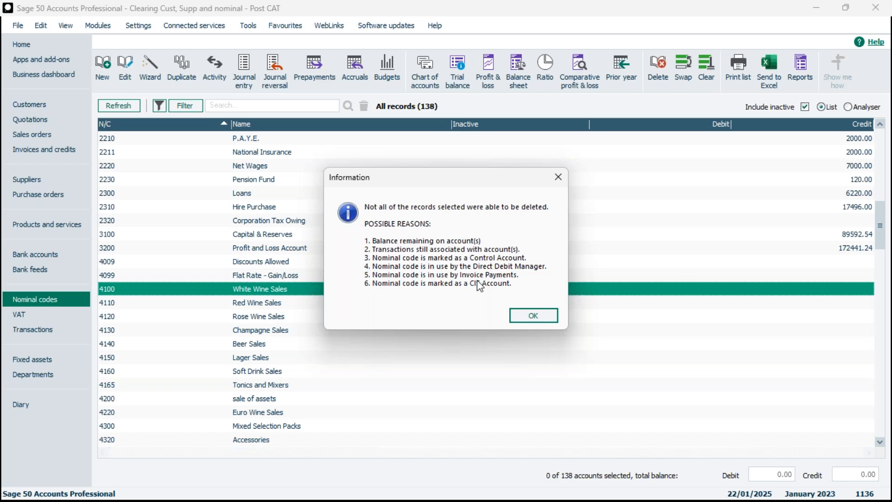
{"action": "left_click", "coordinate": [533, 316]}
- Check which nominal codes are assigned in the Control Accounts settings, and leave them without saving changes
{"action": "left_click", "coordinate": [137, 31]}
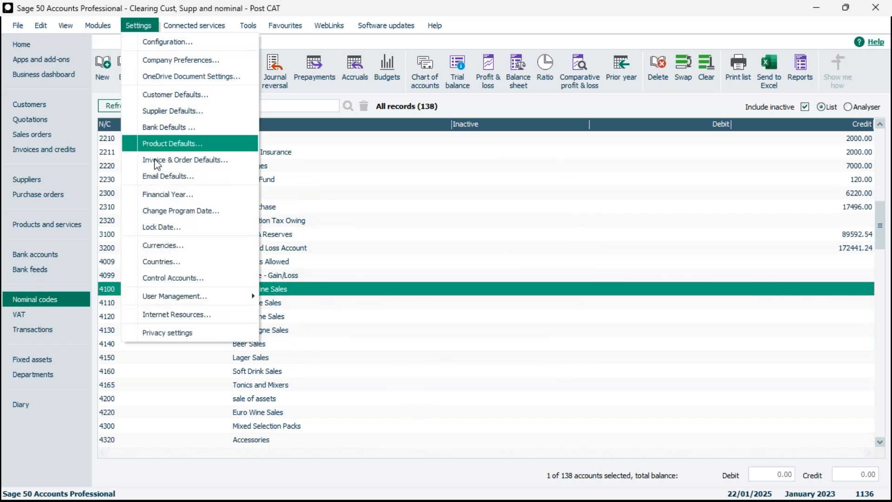
{"action": "left_click", "coordinate": [190, 278]}
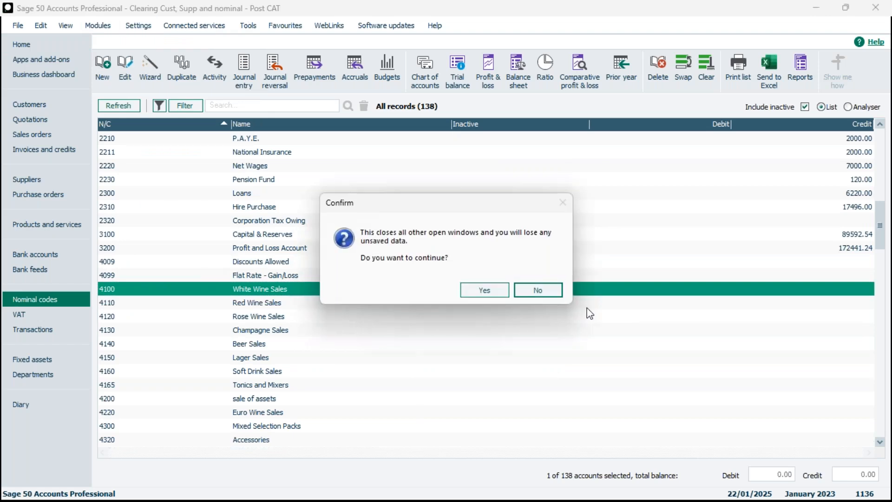
{"action": "left_click", "coordinate": [467, 294]}
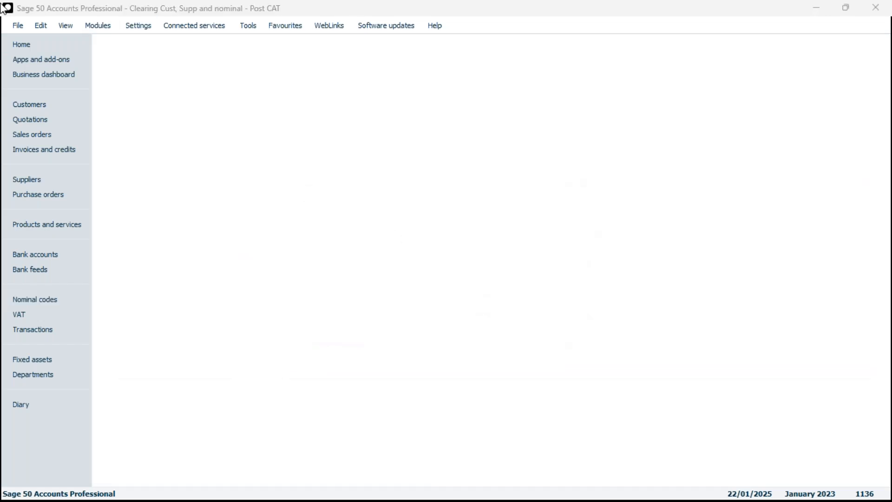
{"action": "left_click_drag", "start_coordinate": [163, 201], "coordinate": [538, 86]}
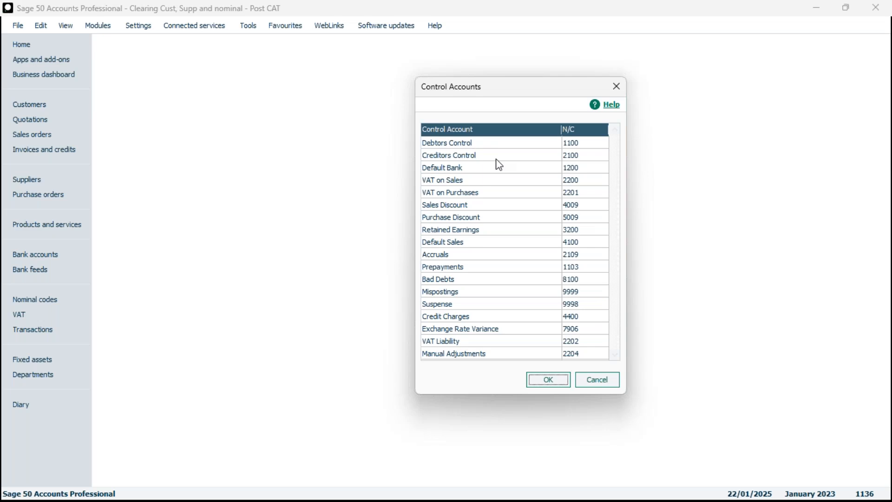
{"action": "key", "text": "shift+Tab"}
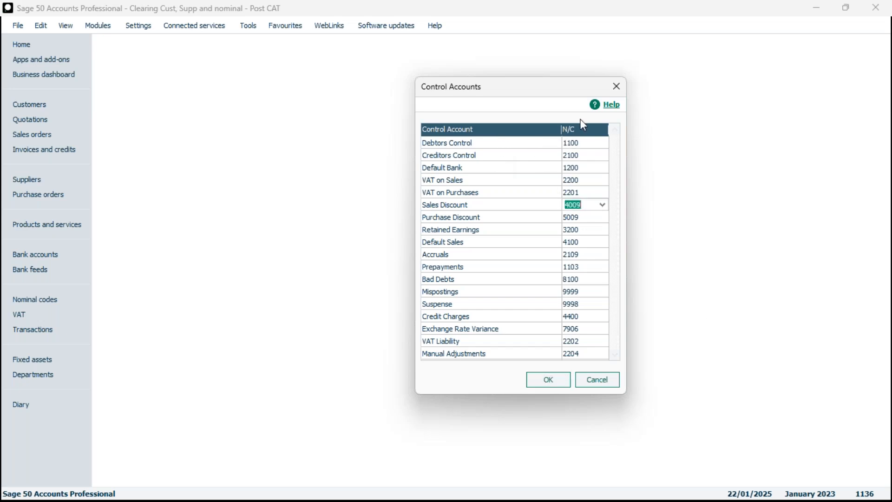
{"action": "left_click", "coordinate": [599, 385]}
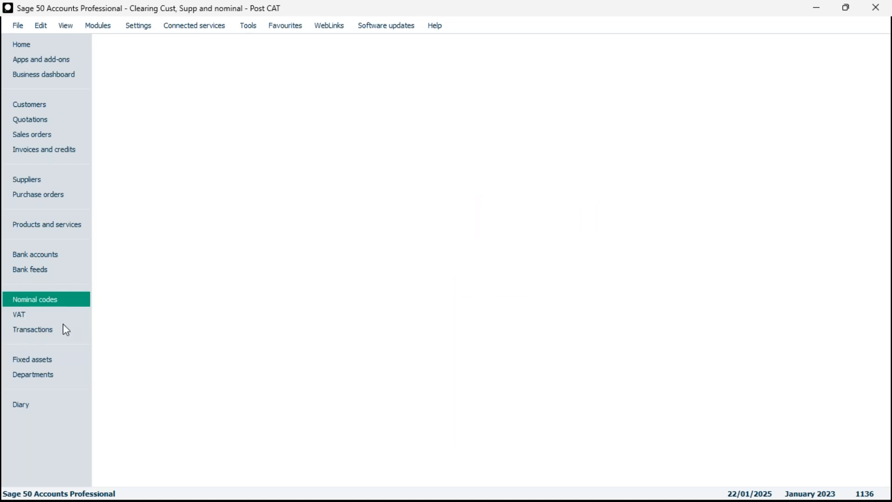
- Select all nominal code records and delete those that can be removed
{"action": "left_click", "coordinate": [40, 301]}
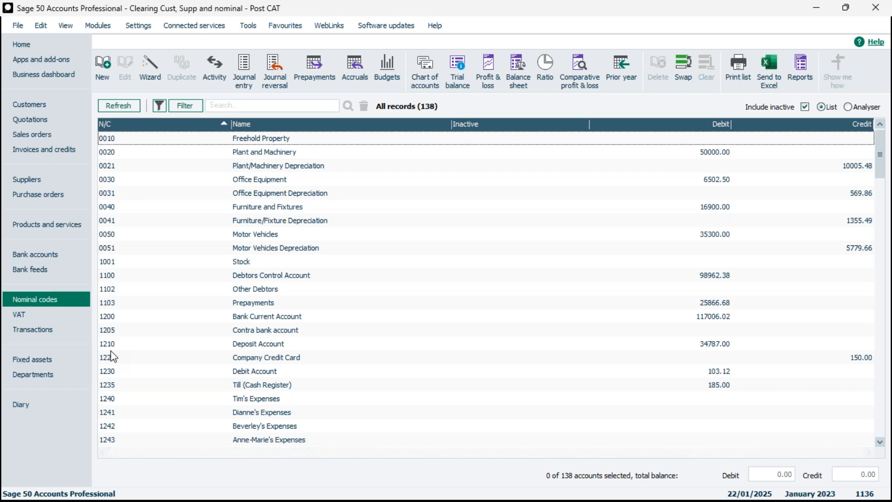
{"action": "left_click", "coordinate": [684, 78]}
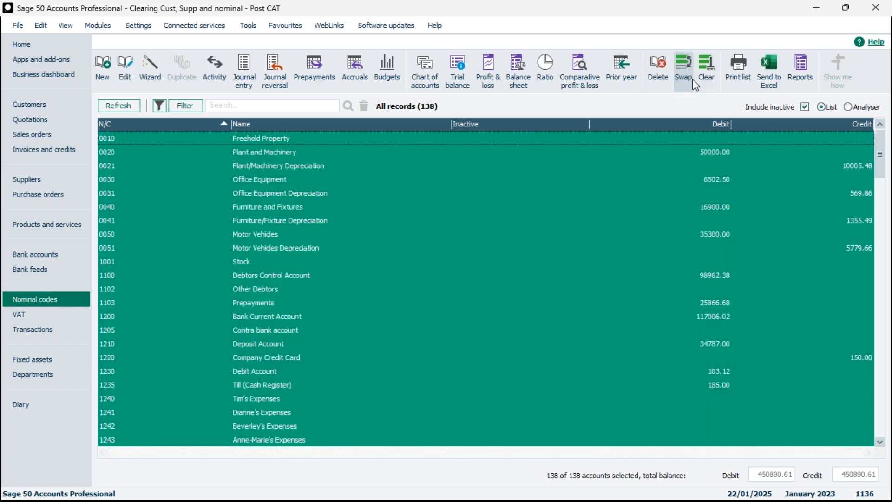
{"action": "left_click", "coordinate": [668, 76]}
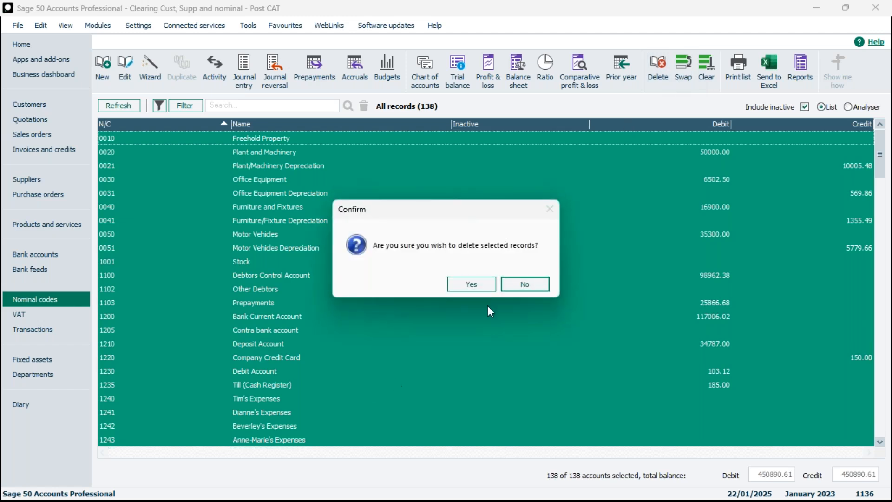
{"action": "left_click", "coordinate": [487, 284]}
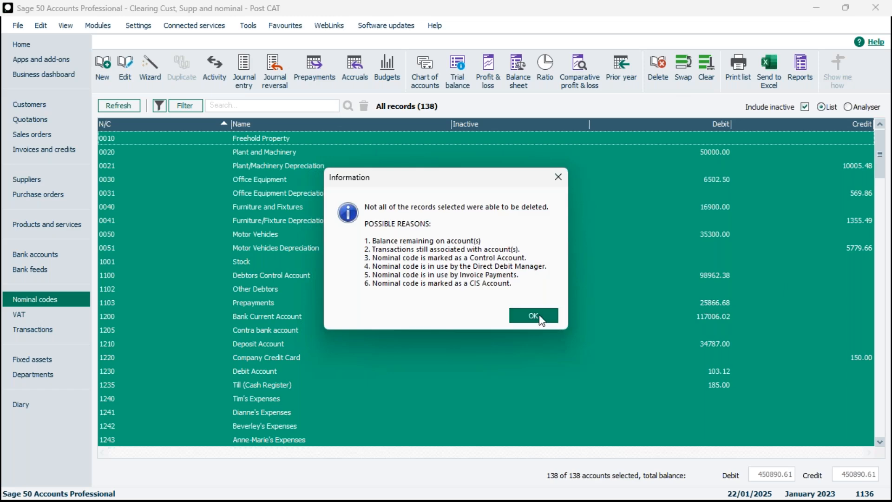
{"action": "left_click", "coordinate": [539, 316]}
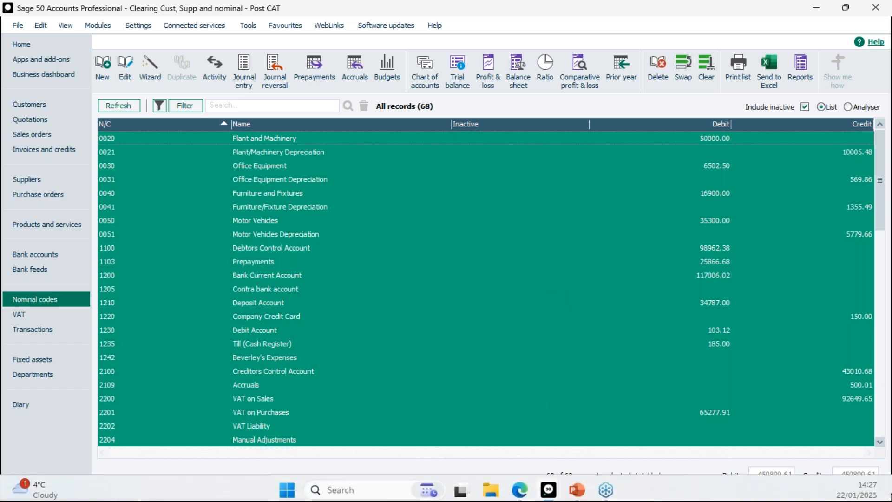
{"action": "mouse_move", "coordinate": [562, 485]}
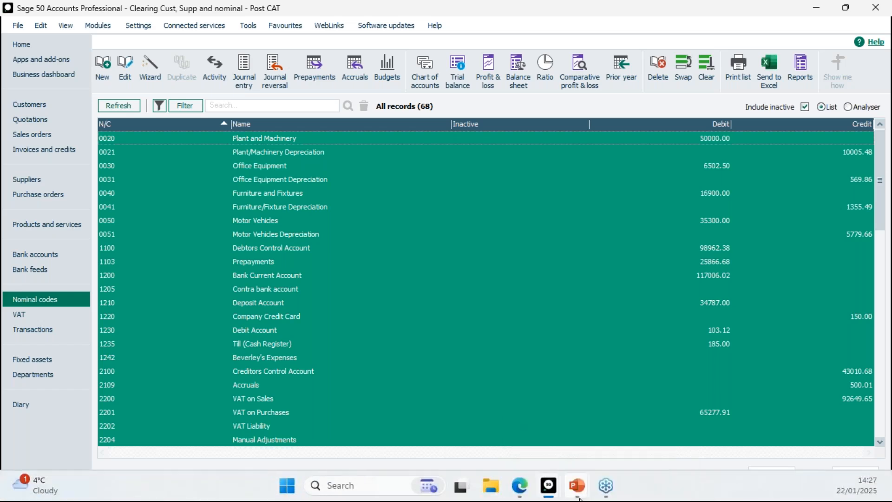
{"action": "left_click", "coordinate": [581, 431]}
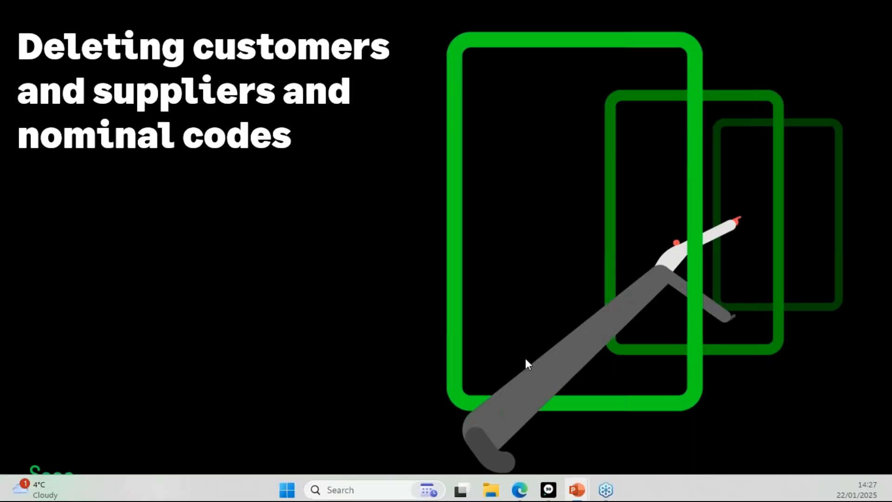
{"action": "left_click", "coordinate": [386, 316]}
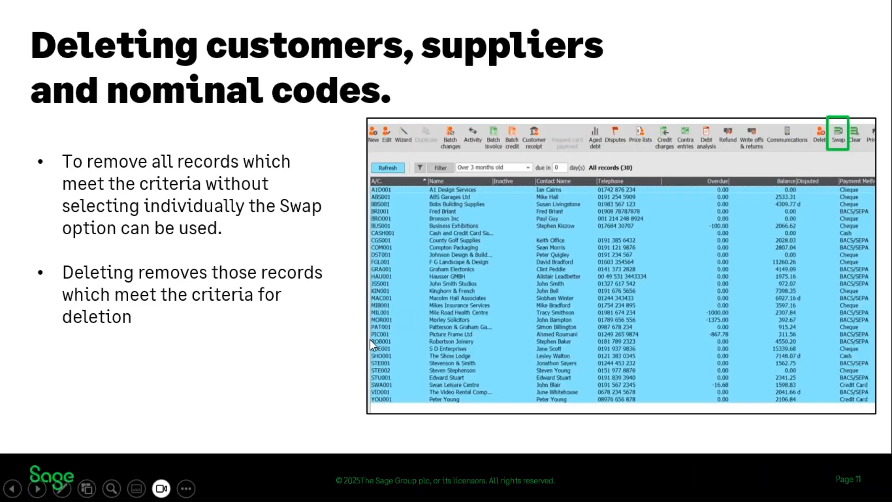
{"action": "left_click", "coordinate": [369, 339]}
{"action": "left_click", "coordinate": [369, 338]}
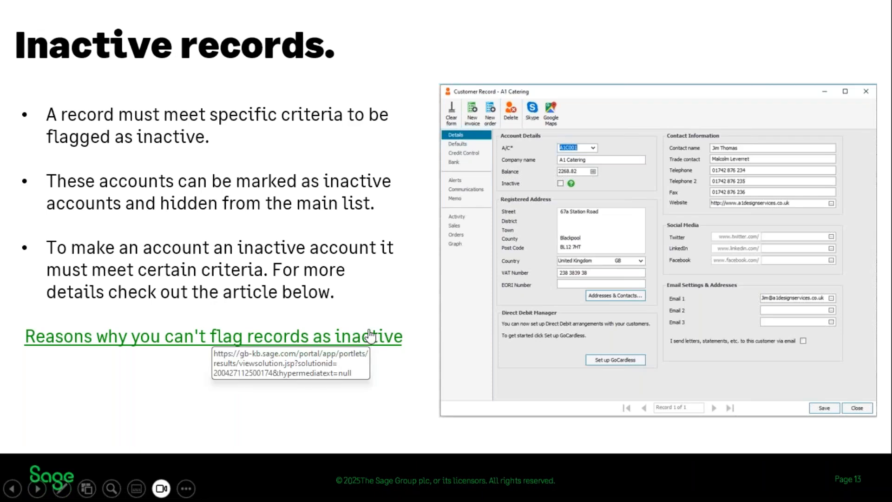
{"action": "key", "text": "Right"}
{"action": "key", "text": "Left"}
{"action": "key", "text": "Left"}
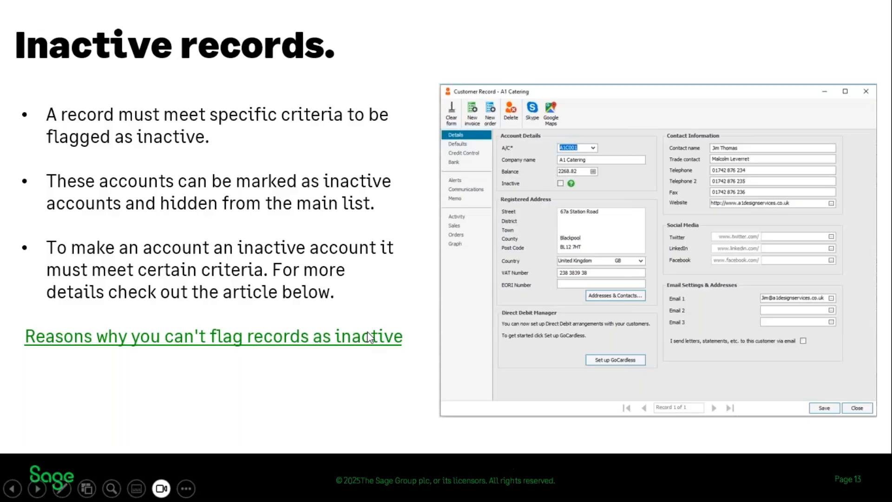
{"action": "left_click", "coordinate": [345, 369]}
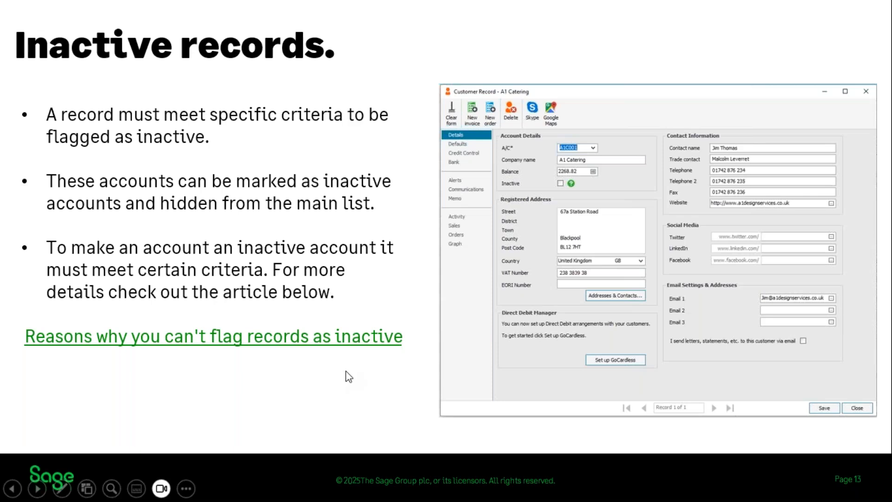